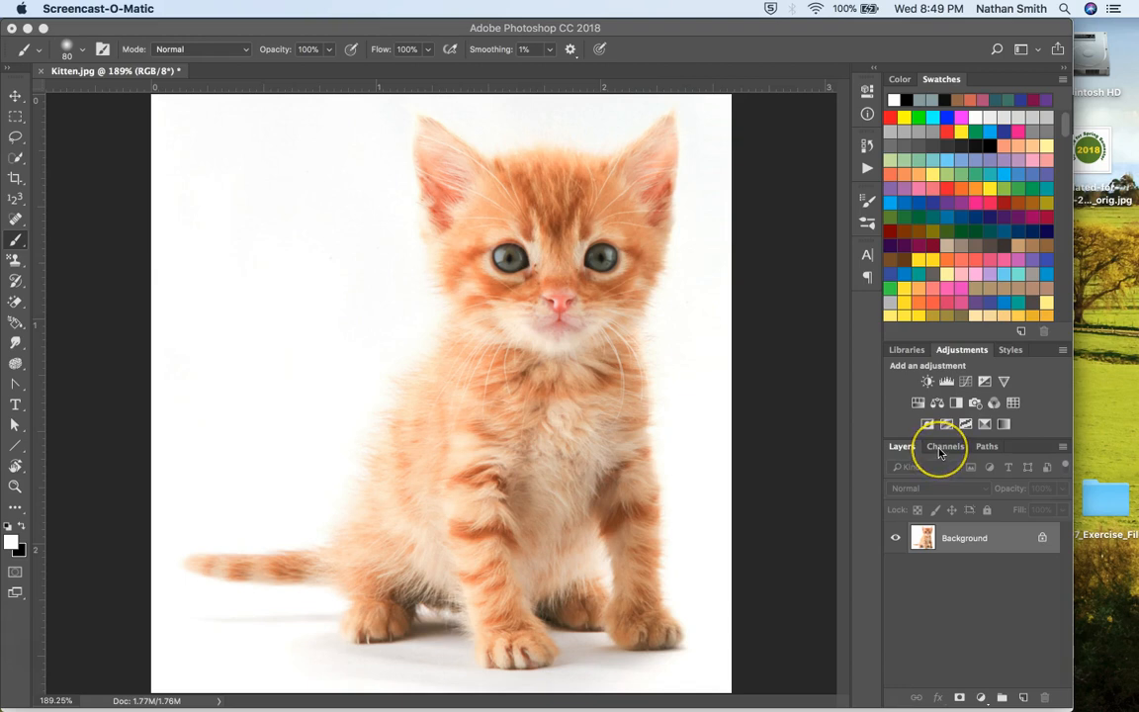
# - View the Red, Green and Blue channels one at a time to compare the kitten's contrast with the background
pyautogui.click(939, 452)
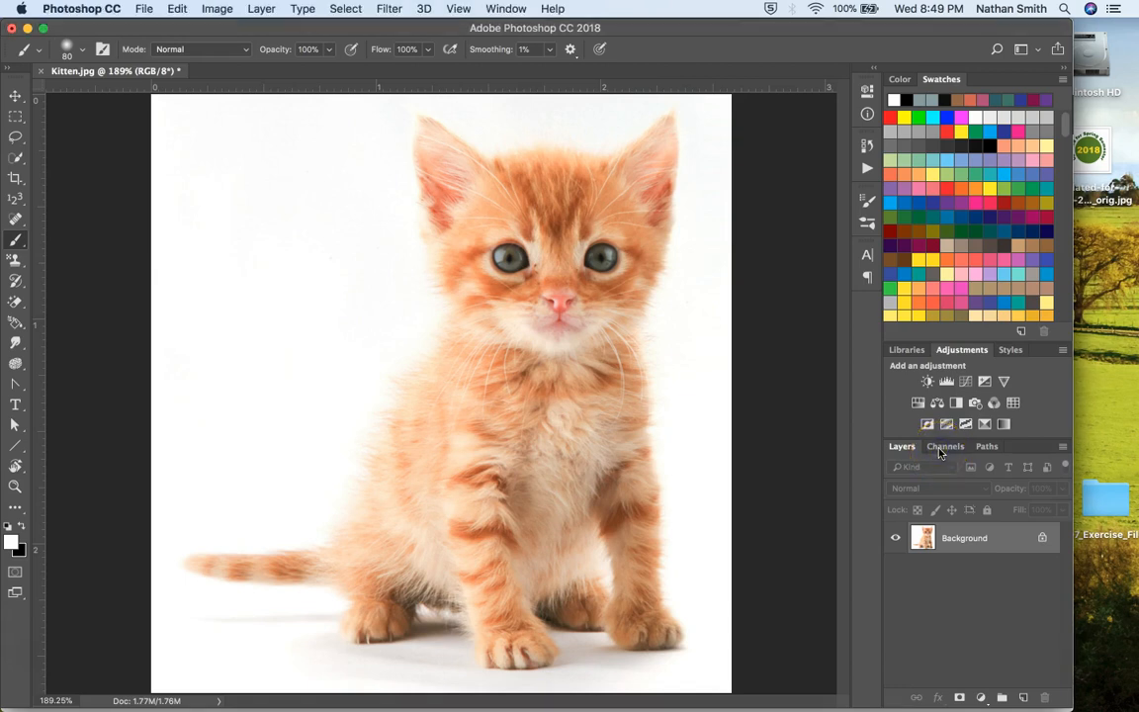
pyautogui.click(940, 452)
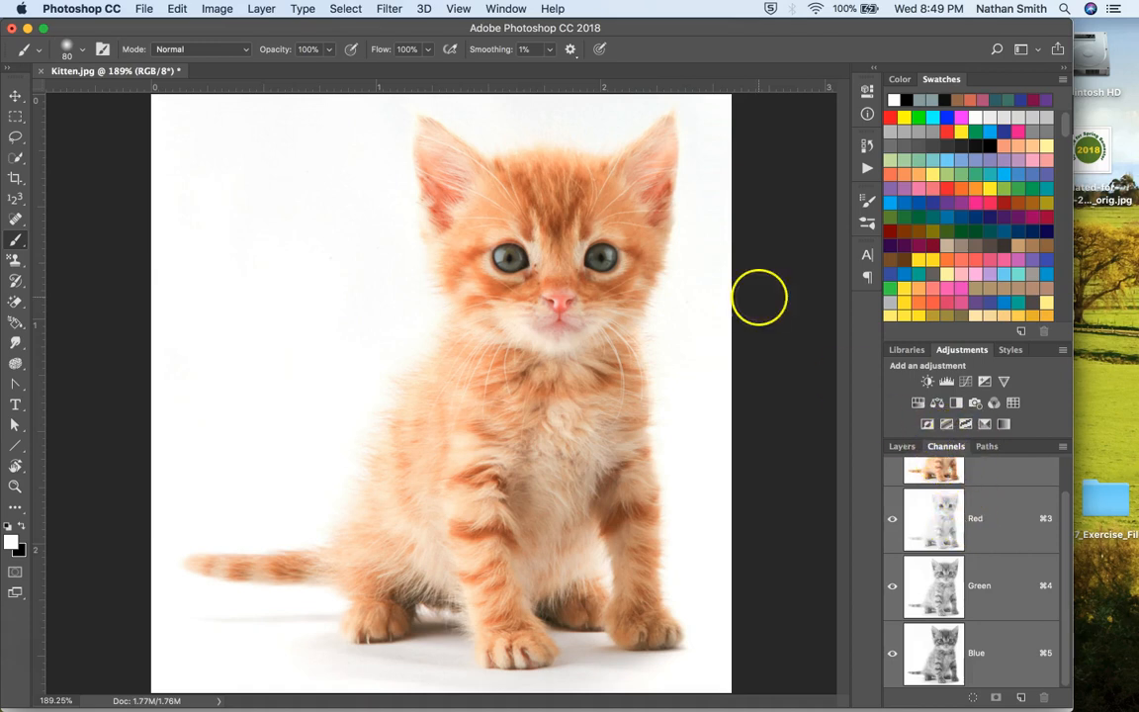
pyautogui.click(497, 8)
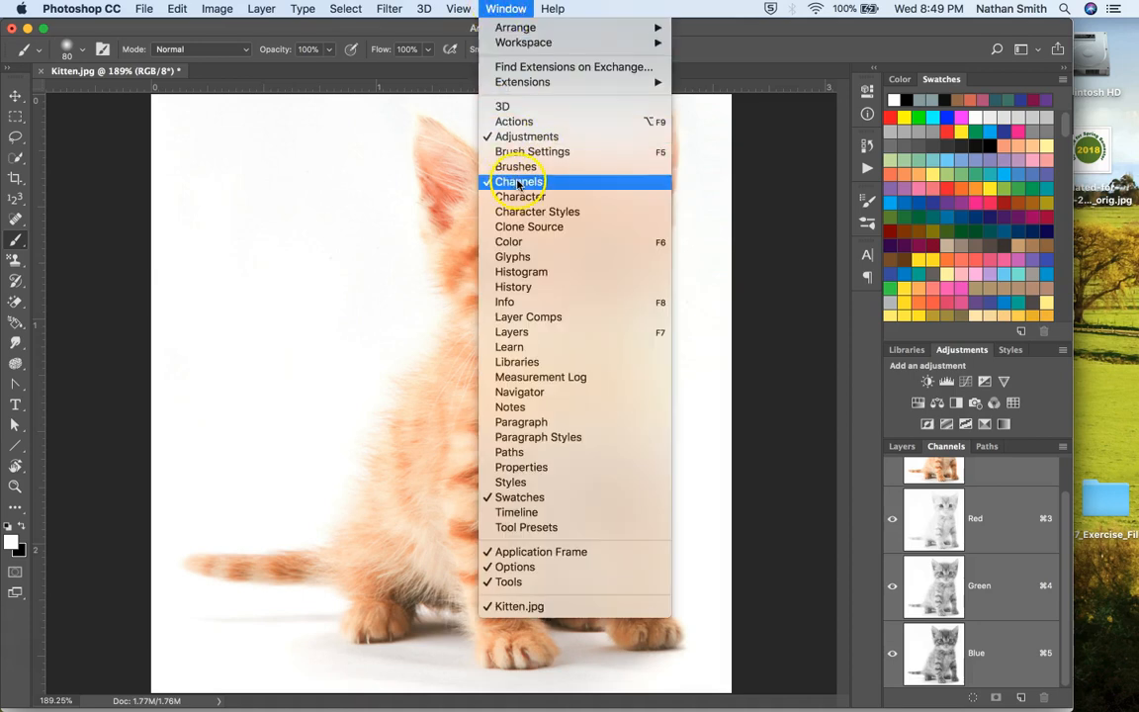
pyautogui.click(504, 9)
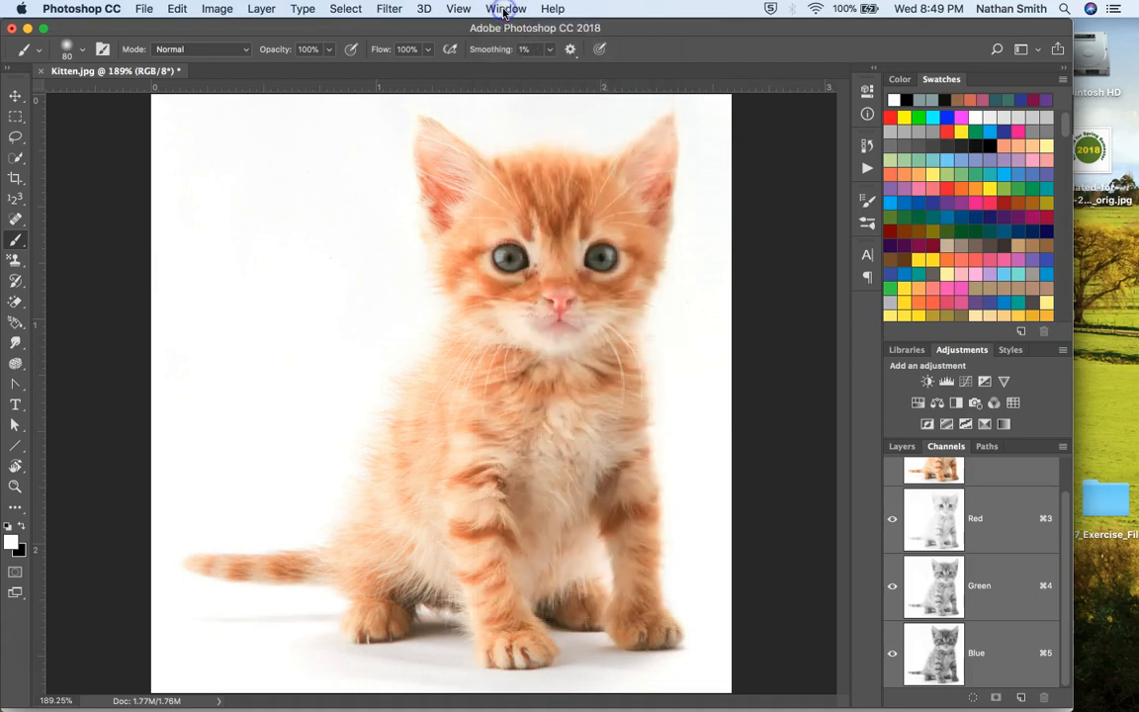
pyautogui.click(984, 516)
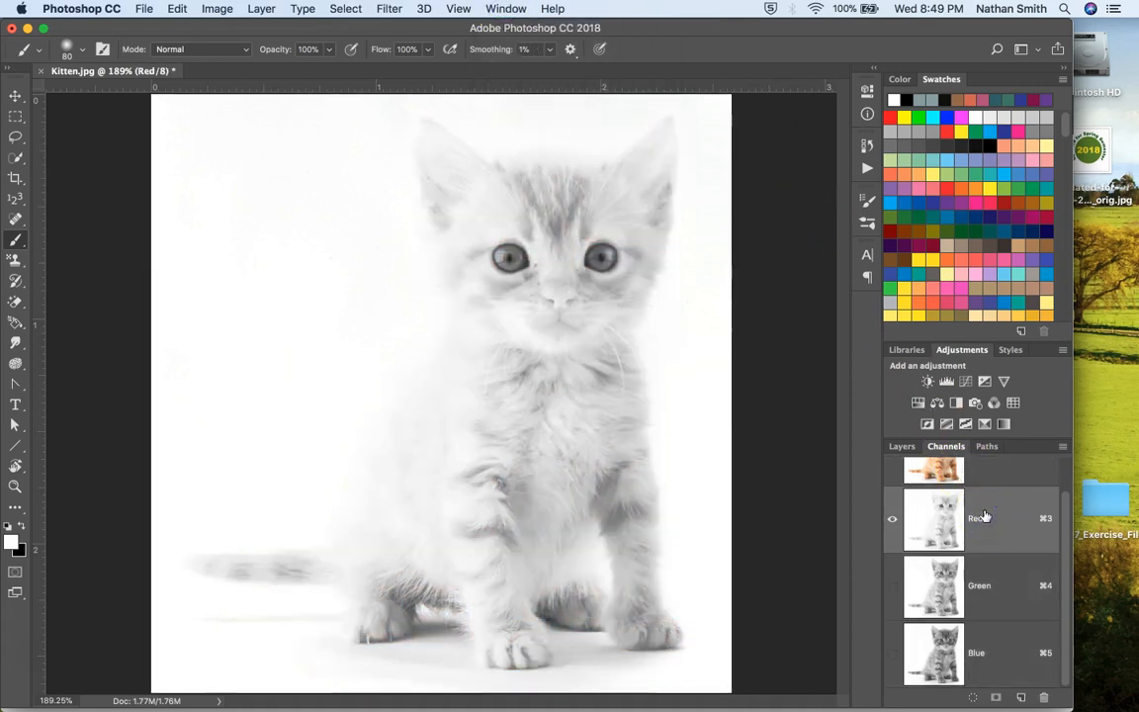
pyautogui.click(977, 584)
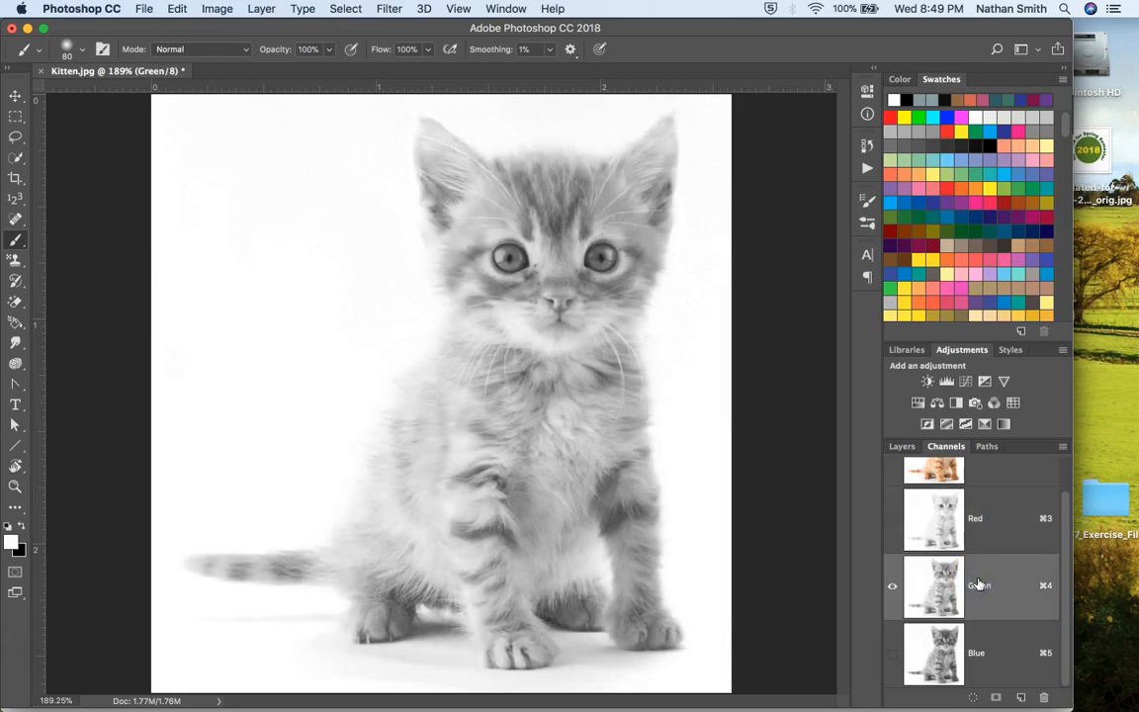
pyautogui.click(974, 653)
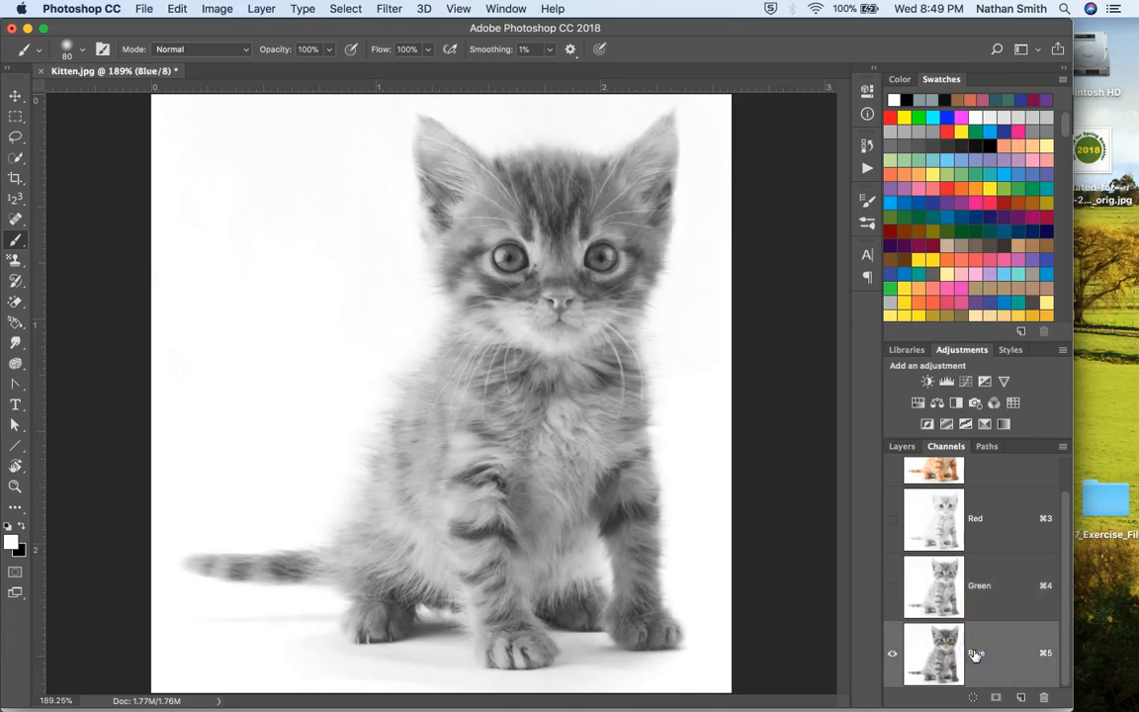
pyautogui.click(997, 586)
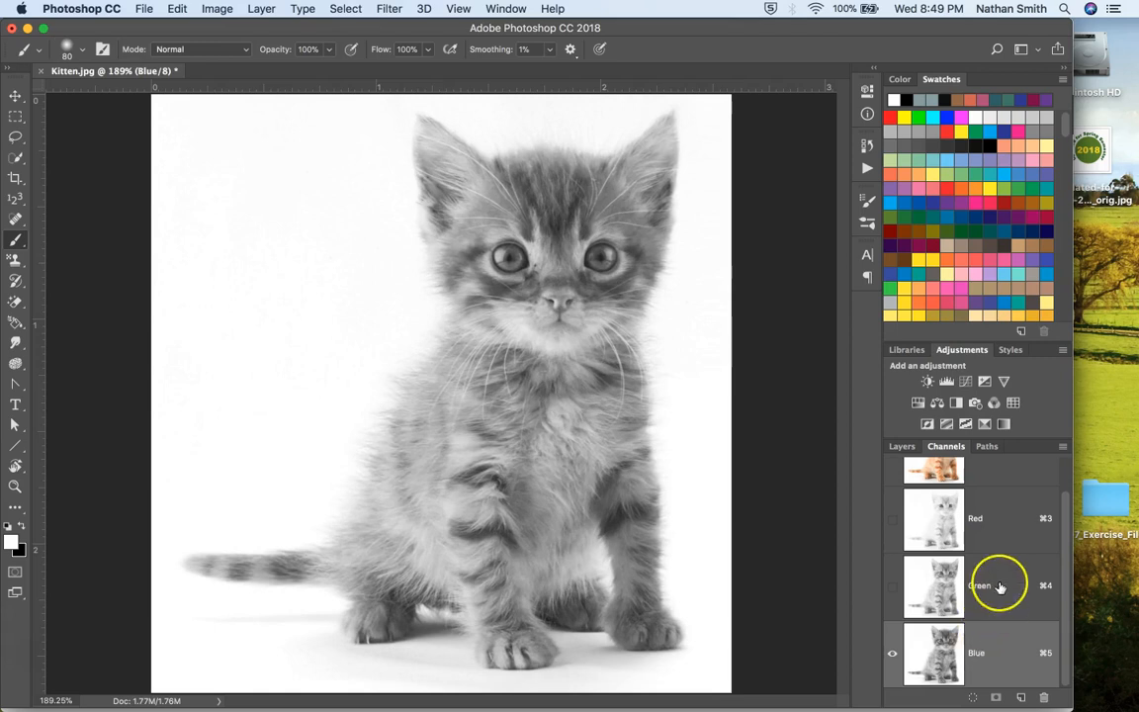
pyautogui.moveTo(998, 586); pyautogui.dragTo(984, 654)
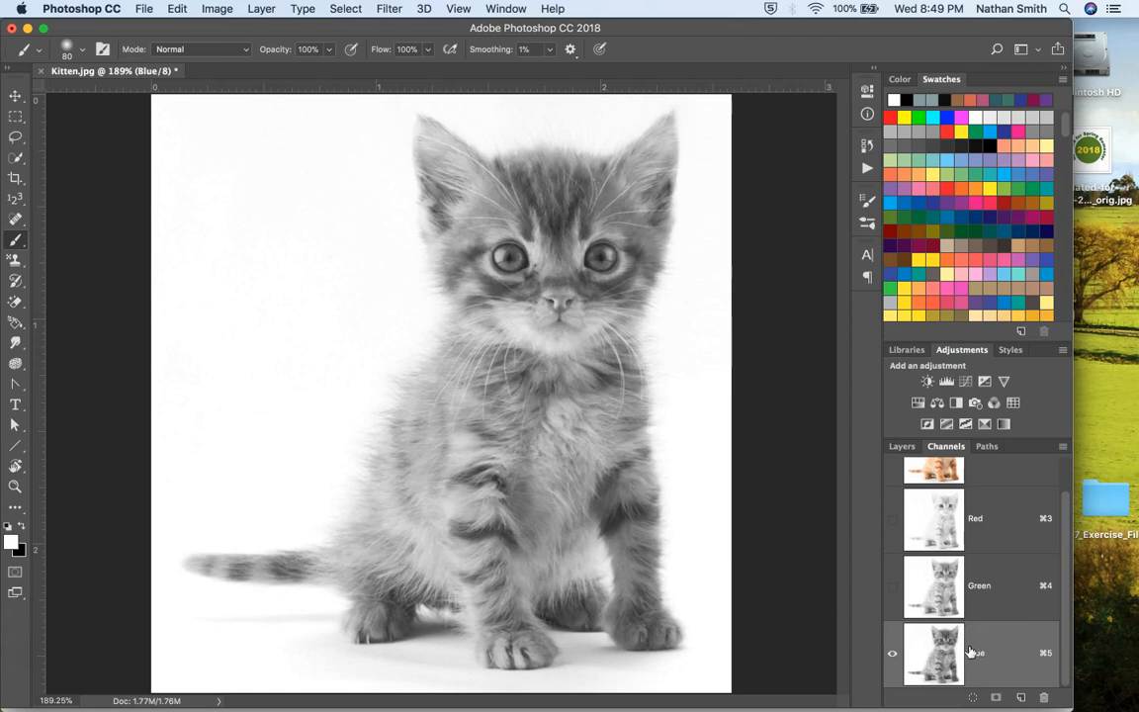
# - Add a layer mask to the kitten's Background layer from a selection loaded from the Blue channel, with the RGB composite restored
pyautogui.moveTo(965, 650)
pyautogui.mouseDown()
pyautogui.moveTo(918, 645)
pyautogui.moveTo(943, 647)
pyautogui.mouseUp()
pyautogui.keyDown('super'); pyautogui.click(941, 645); pyautogui.keyUp('super')
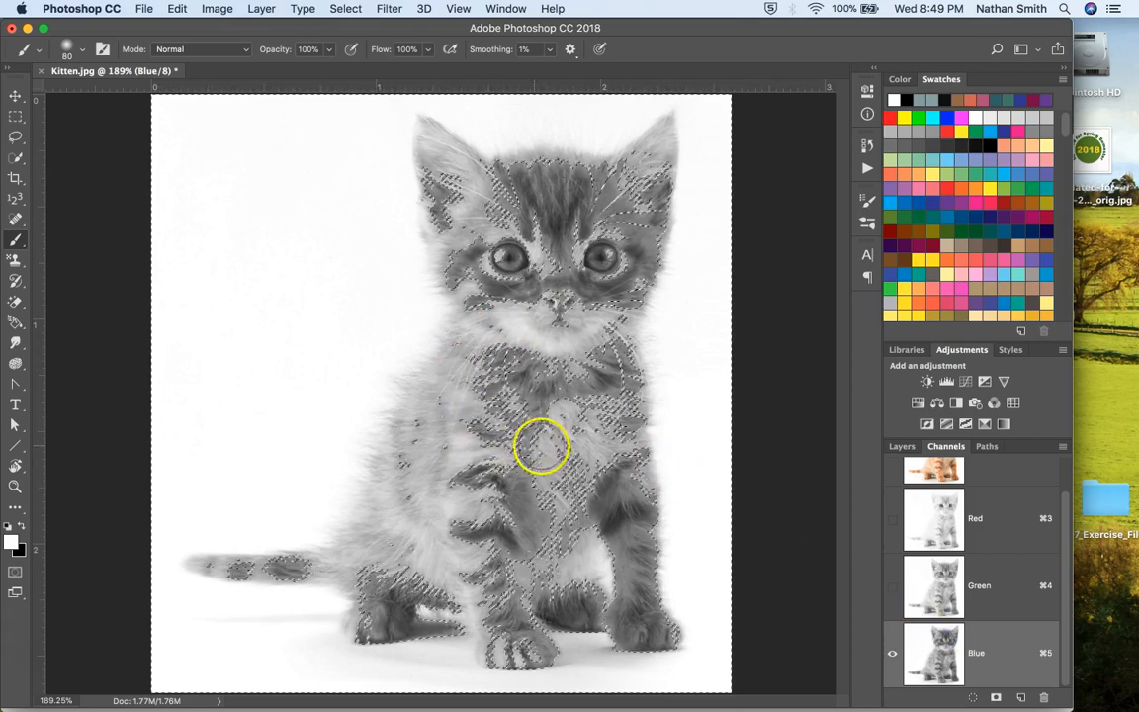
pyautogui.scroll(2, 956, 495)
pyautogui.click(944, 510)
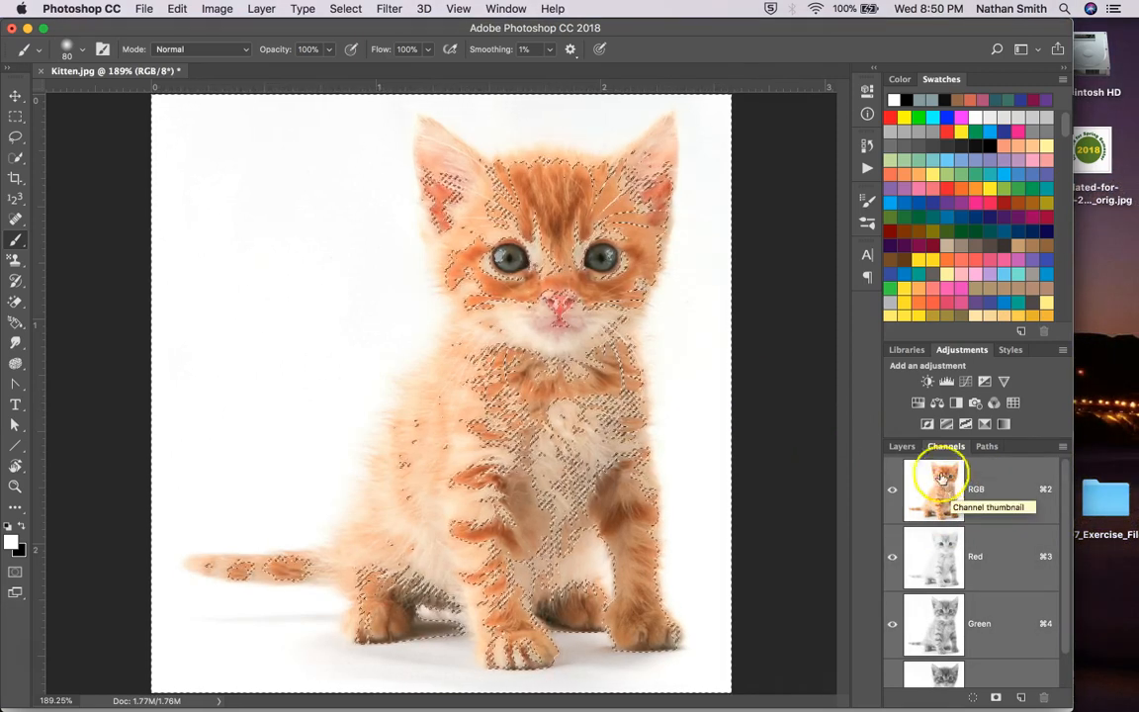
pyautogui.click(903, 447)
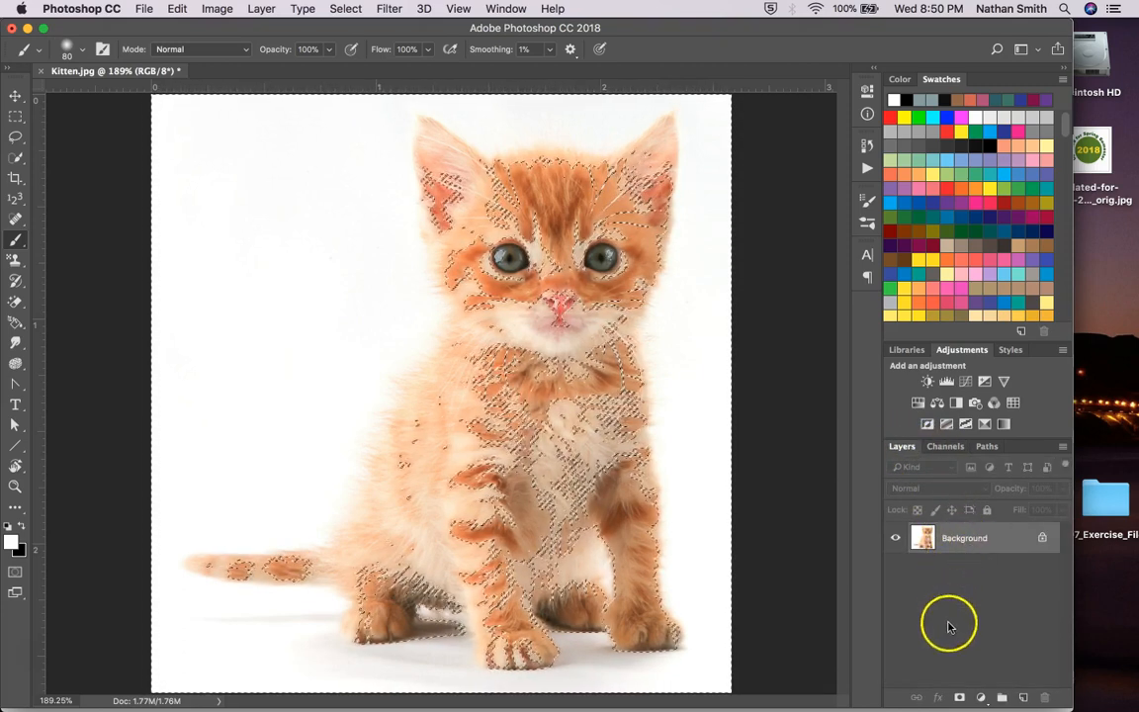
pyautogui.click(959, 699)
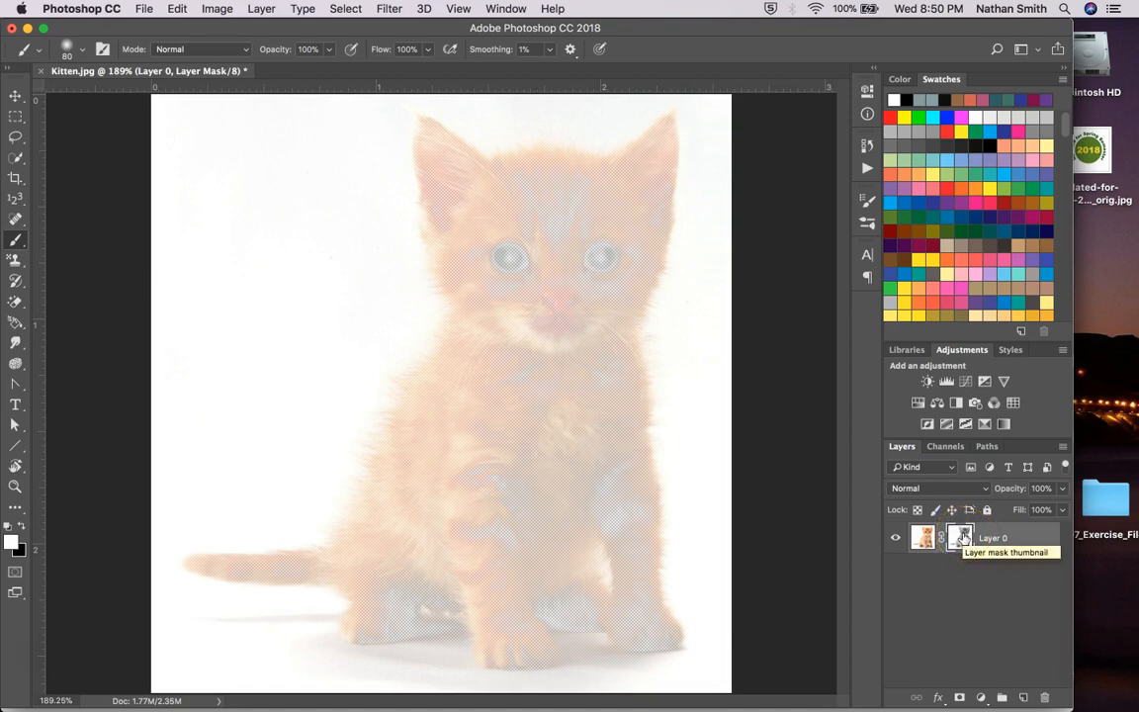
# - Display the layer mask by itself on the canvas and invert it
pyautogui.keyDown('alt'); pyautogui.click(959, 537); pyautogui.keyUp('alt')
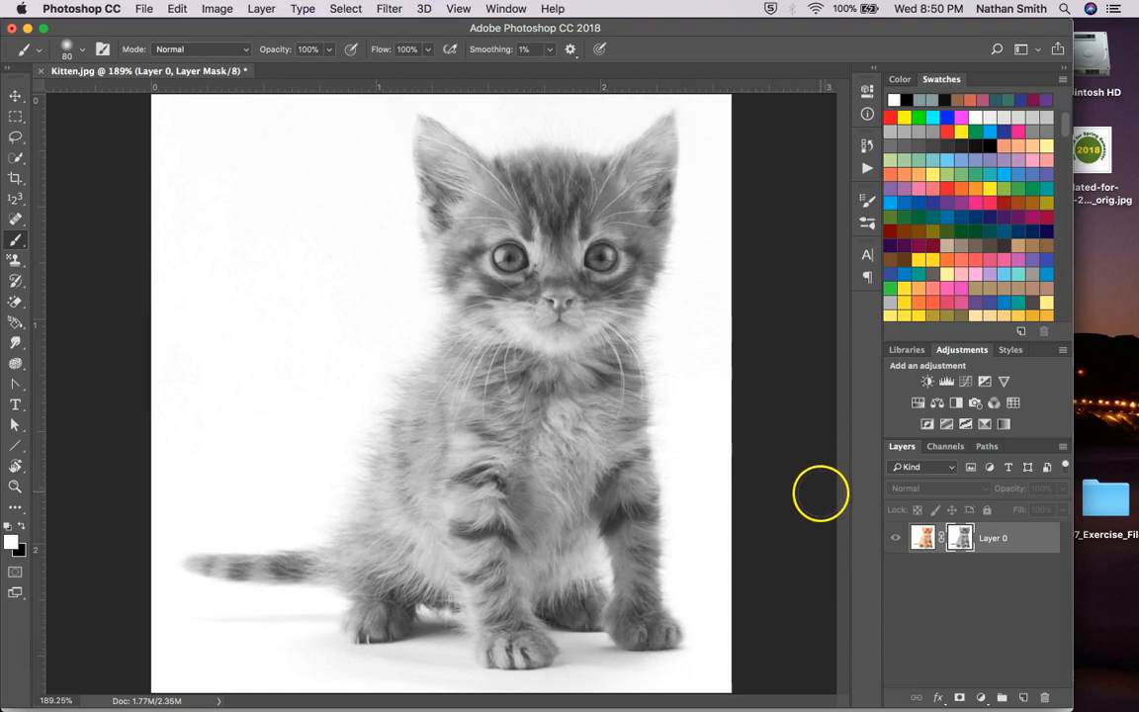
pyautogui.click(962, 539)
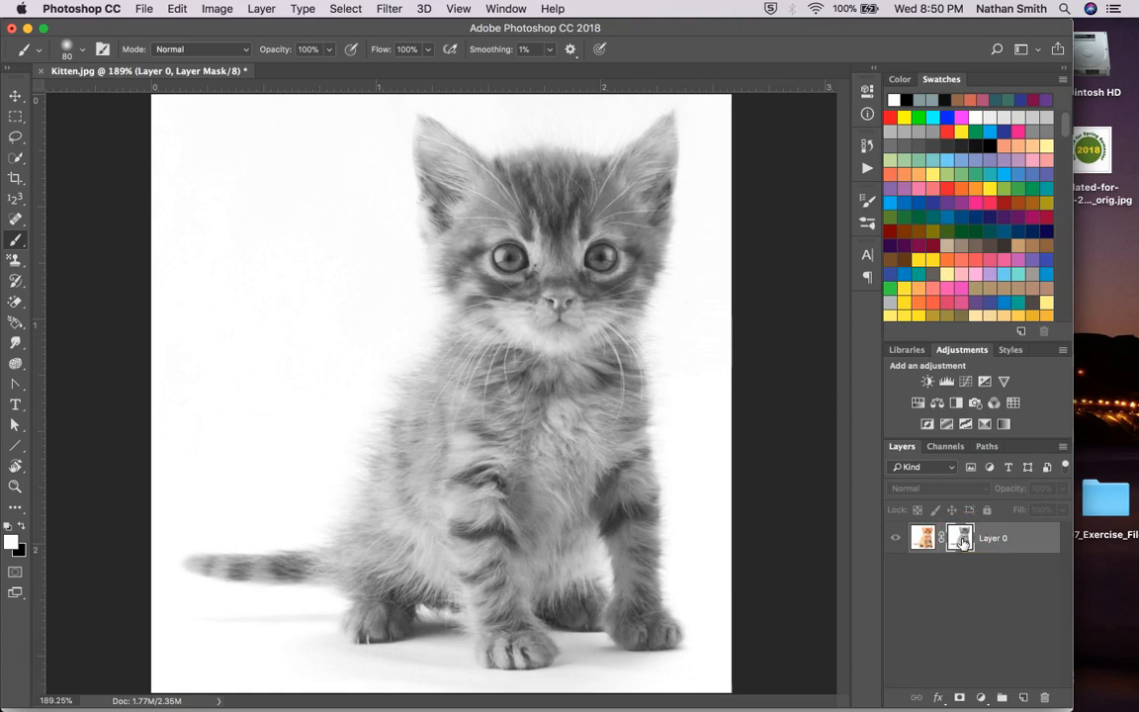
pyautogui.press('super+i')
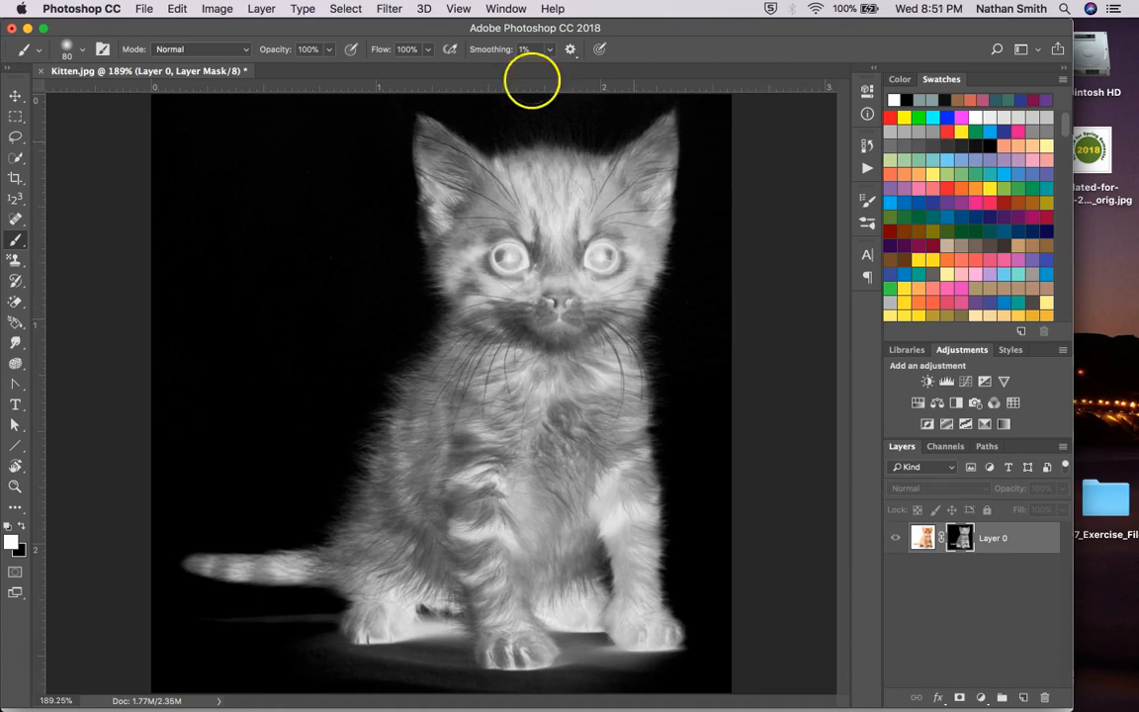
# - Use Apply Image on the mask with the Merged layer, RGB channel, Screen blending and 100% opacity, comparing the preview before accepting
pyautogui.click(217, 7)
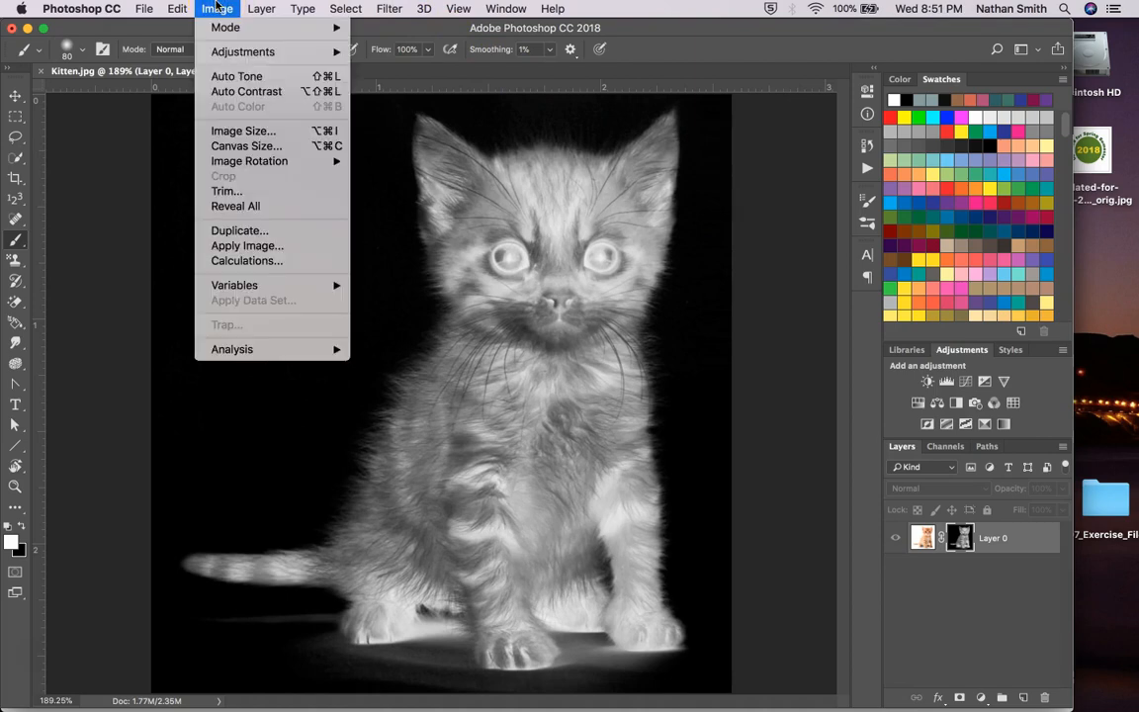
pyautogui.click(227, 249)
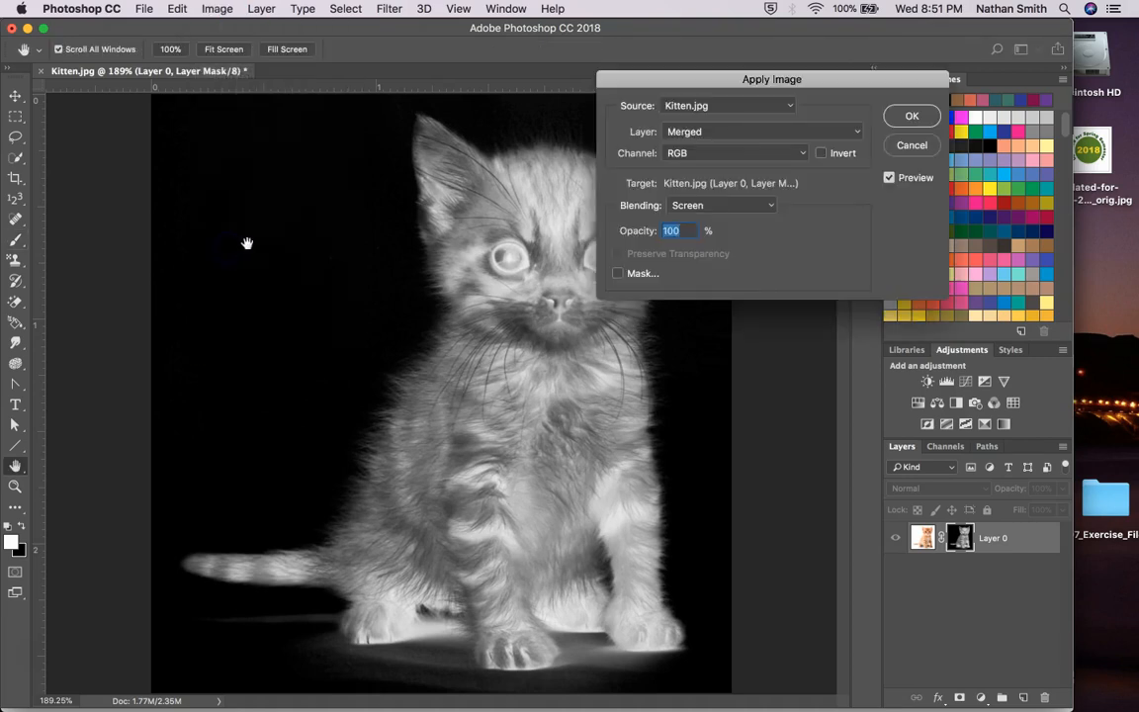
pyautogui.click(705, 205)
pyautogui.click(718, 209)
pyautogui.moveTo(747, 78); pyautogui.dragTo(885, 57)
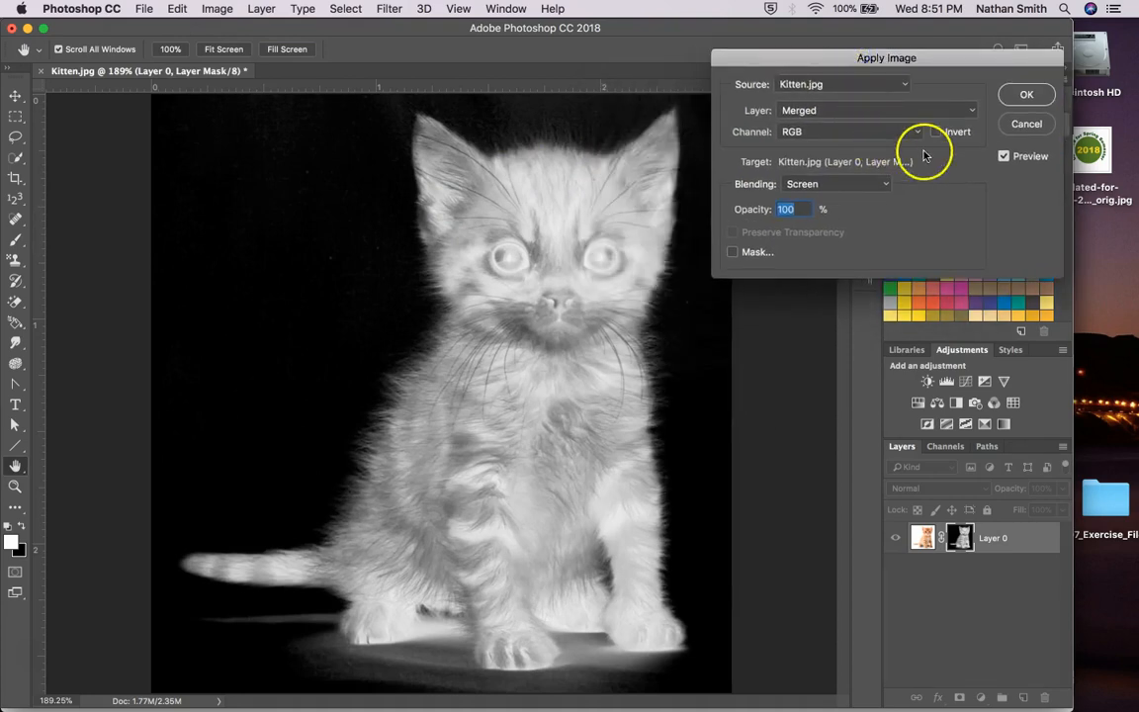
pyautogui.click(1005, 156)
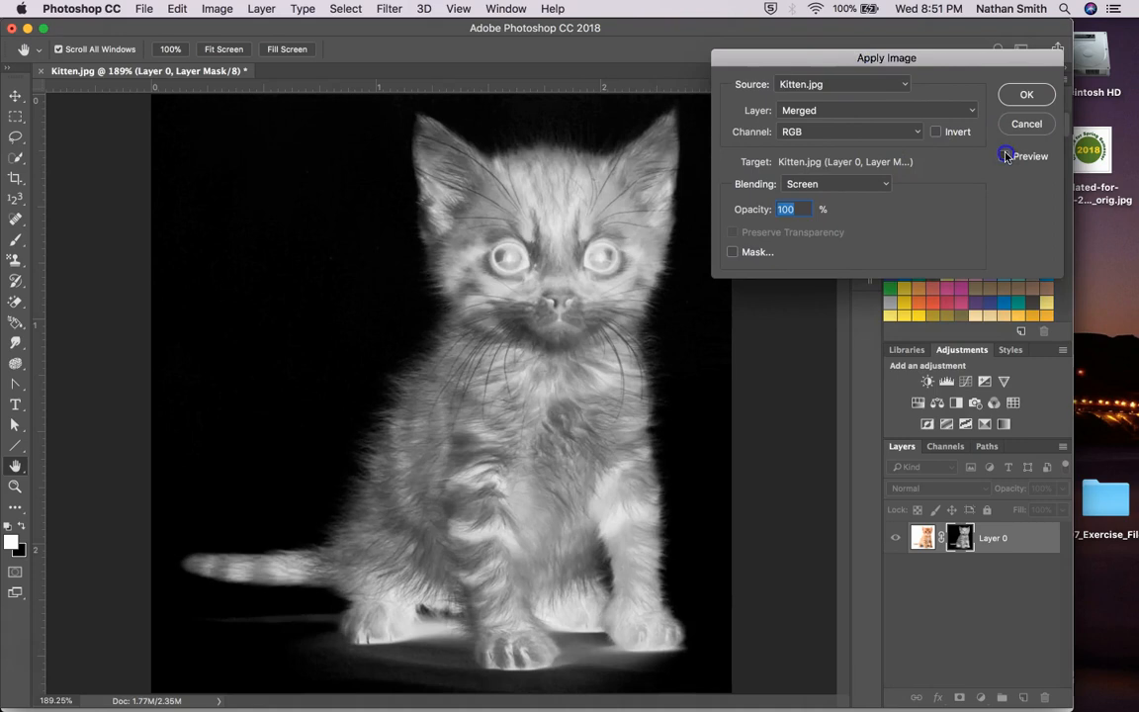
pyautogui.click(1005, 156)
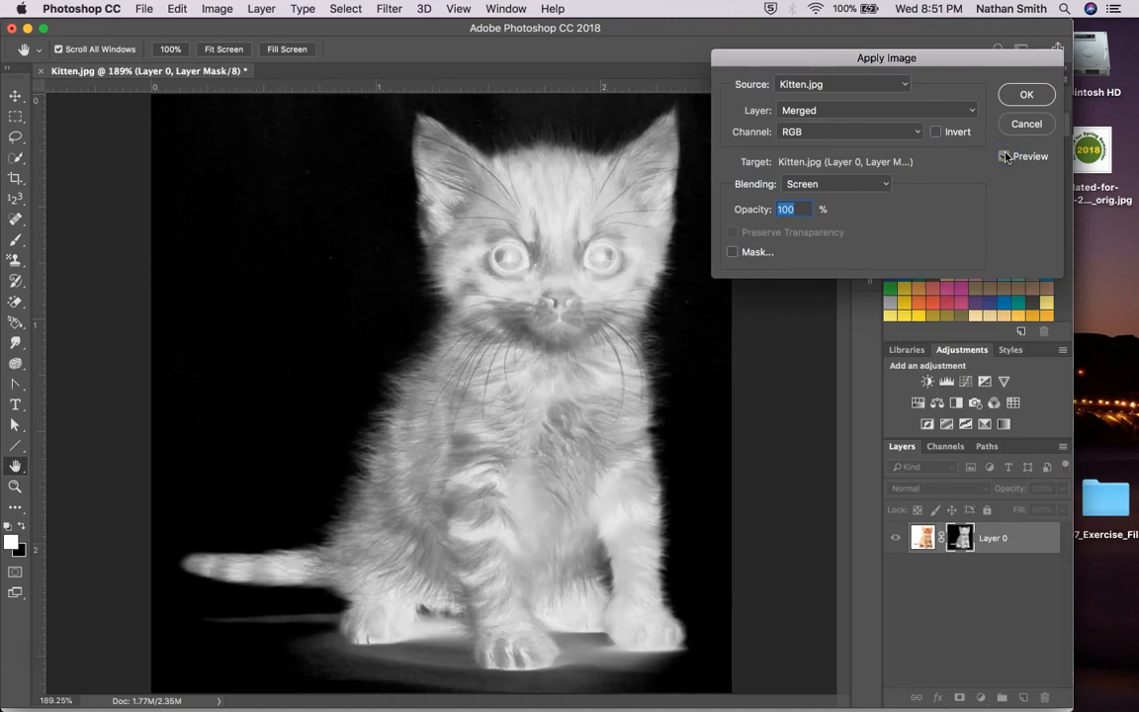
pyautogui.click(1005, 156)
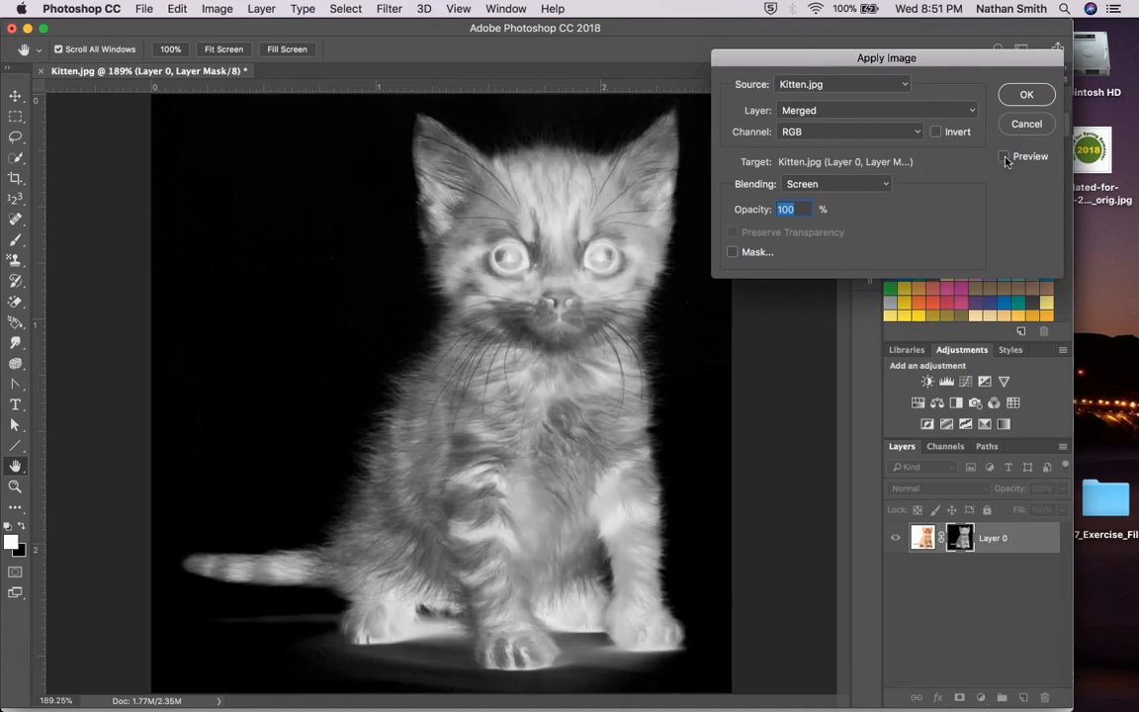
pyautogui.click(1005, 156)
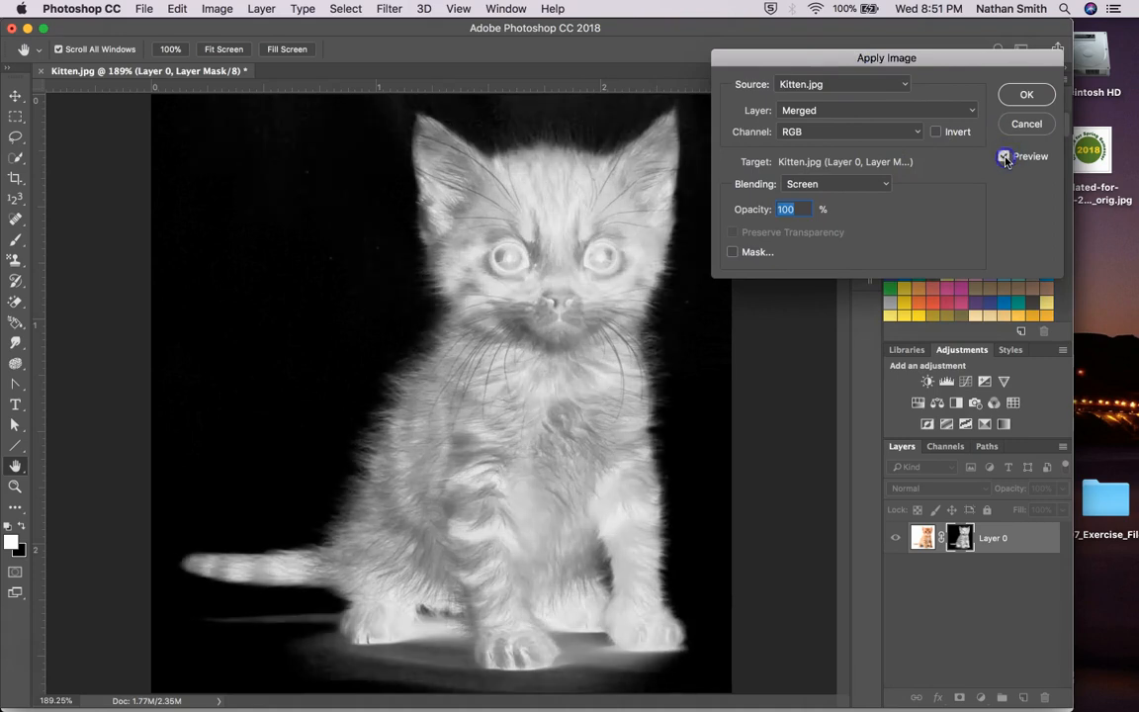
pyautogui.click(1028, 95)
pyautogui.press('b')
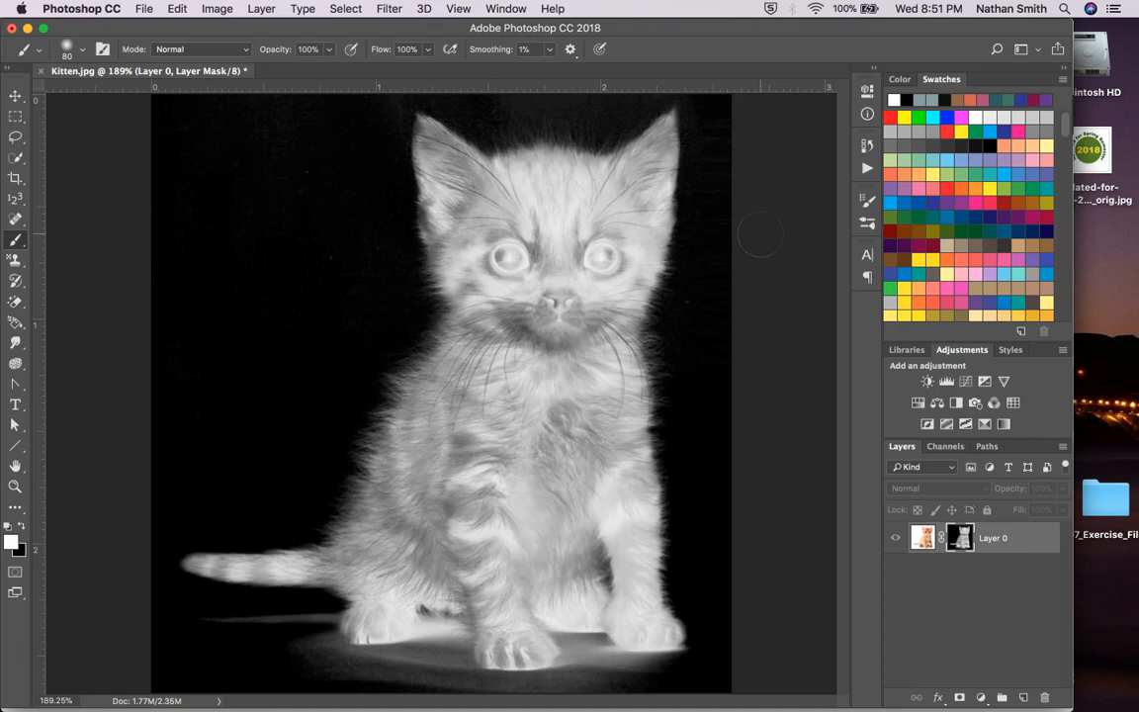
# - Brighten the kitten in the mask with Levels, setting the white input level to 215
pyautogui.press('super+l')
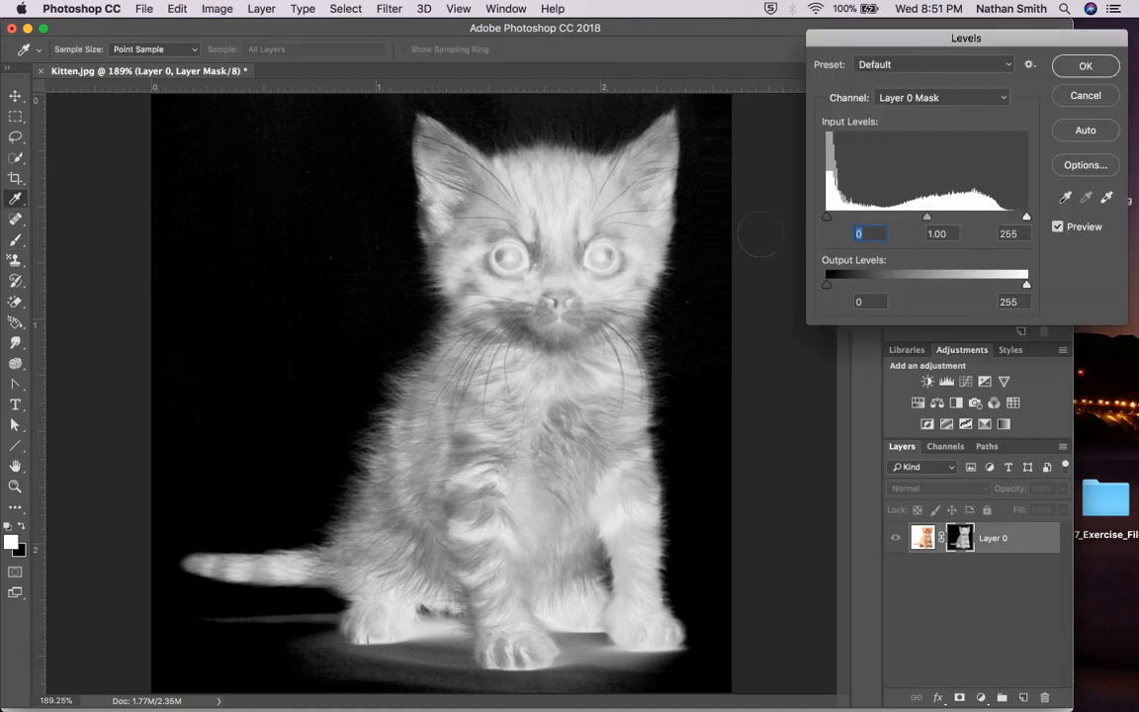
pyautogui.moveTo(1027, 217); pyautogui.dragTo(1004, 238)
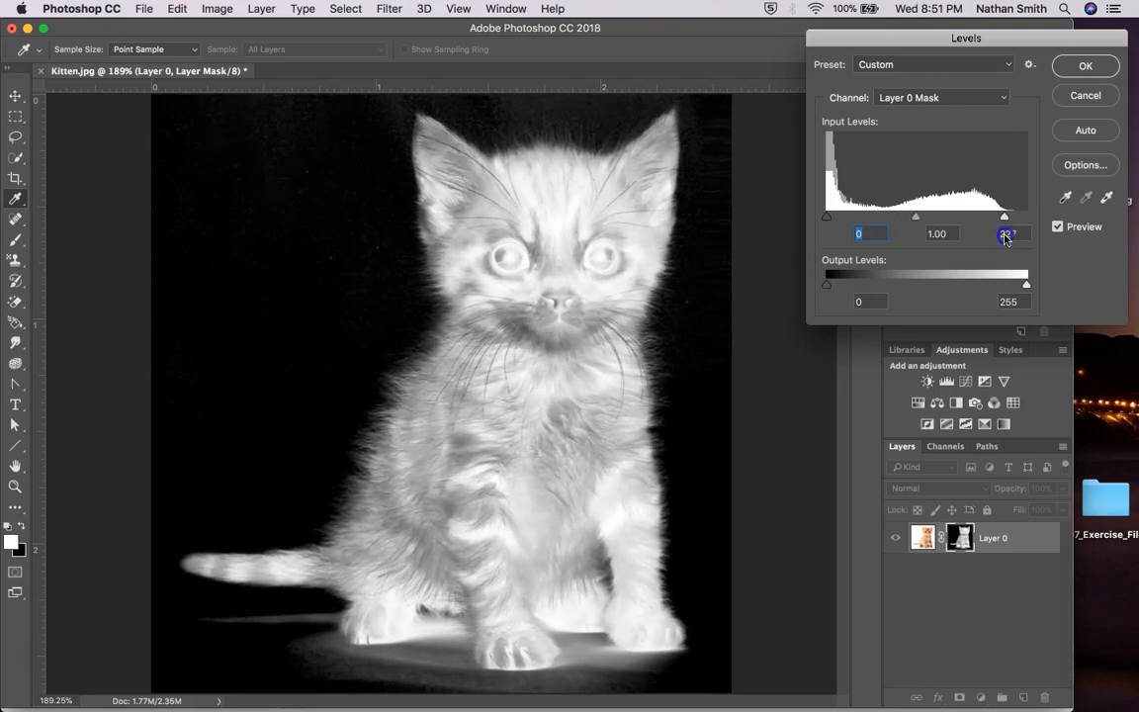
pyautogui.click(996, 236)
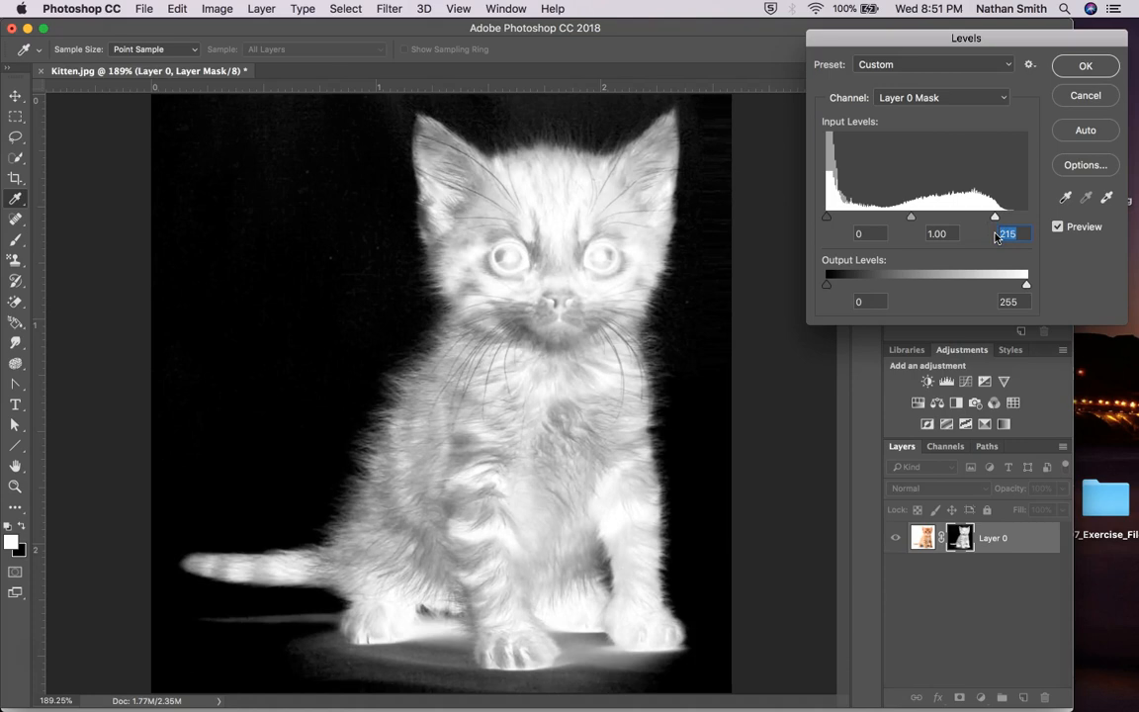
pyautogui.click(1085, 65)
# - Choose the Brush tool and set its blending mode to Overlay for painting on the mask
pyautogui.press('b')
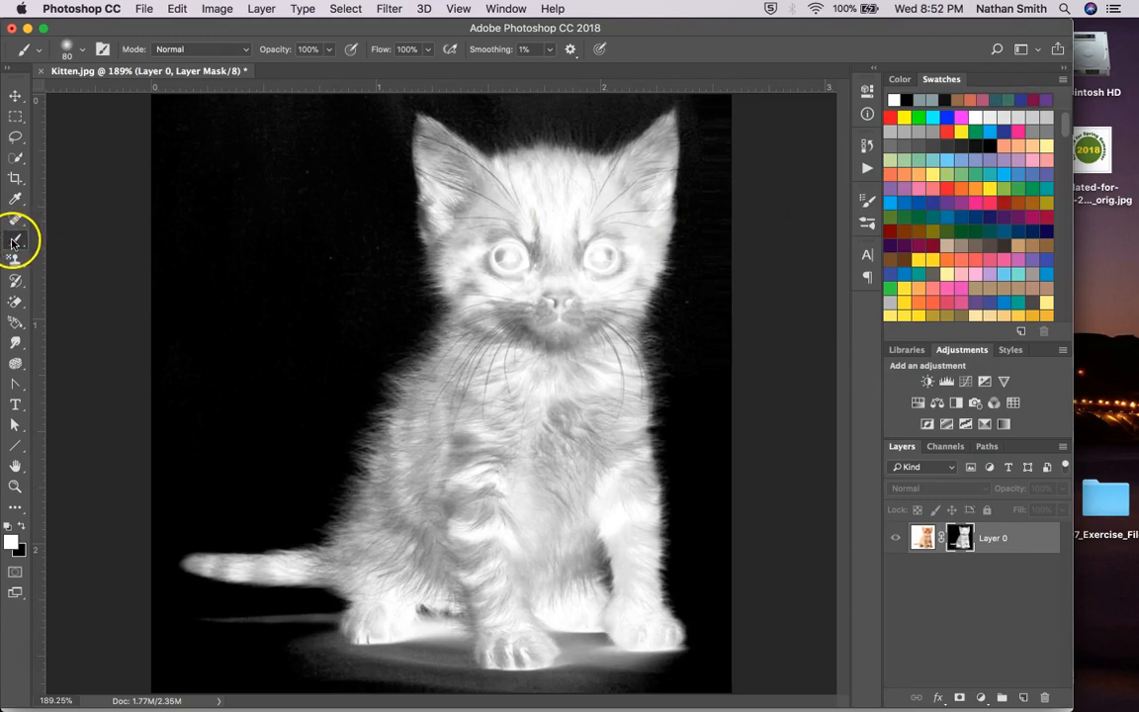
pyautogui.click(224, 52)
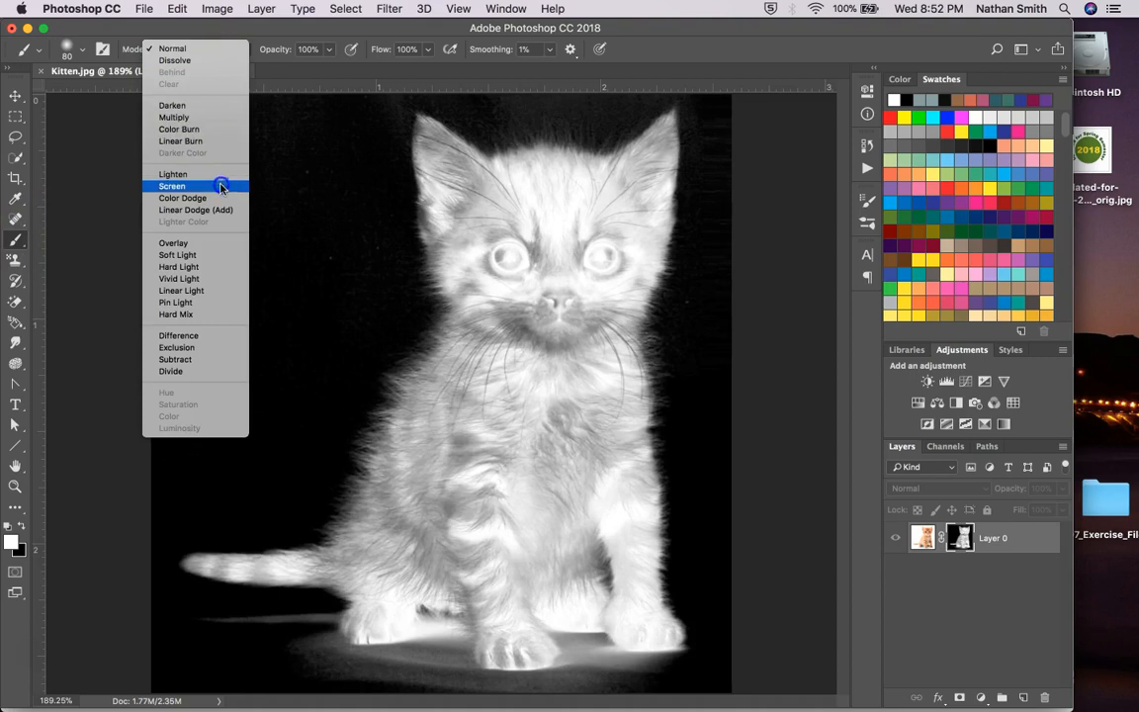
pyautogui.click(180, 243)
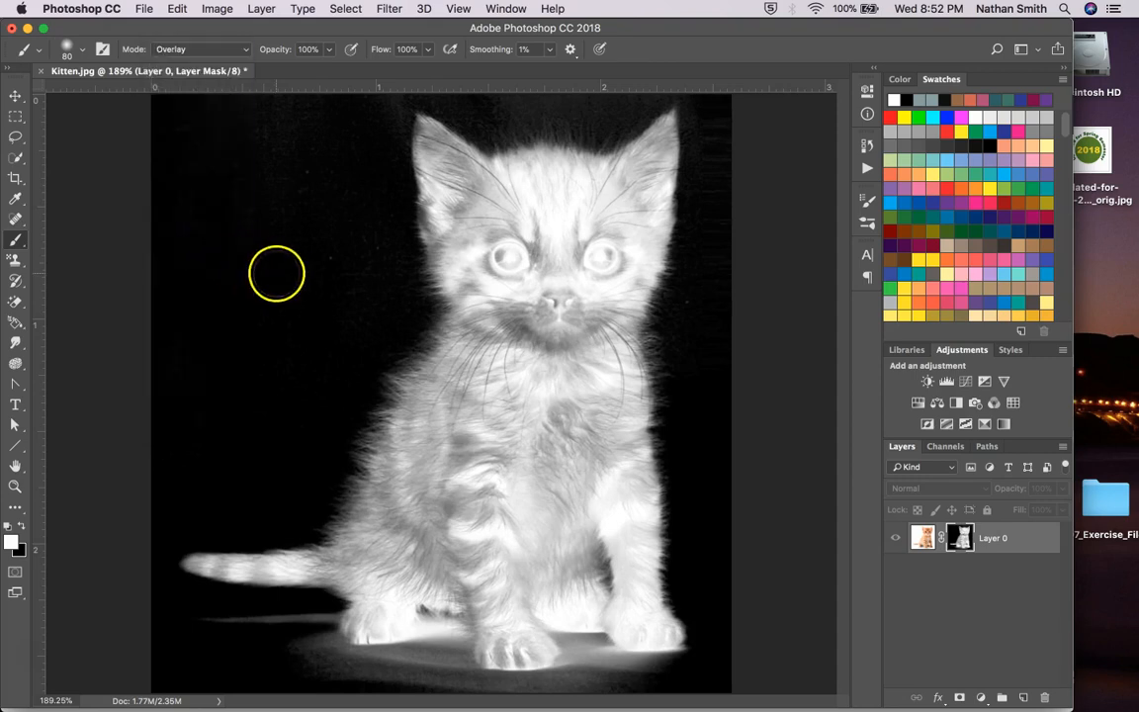
# - Paint black with the 80 px Overlay brush over the mask background beside the kitten's left-side ear and cheek
pyautogui.press('super+plus')
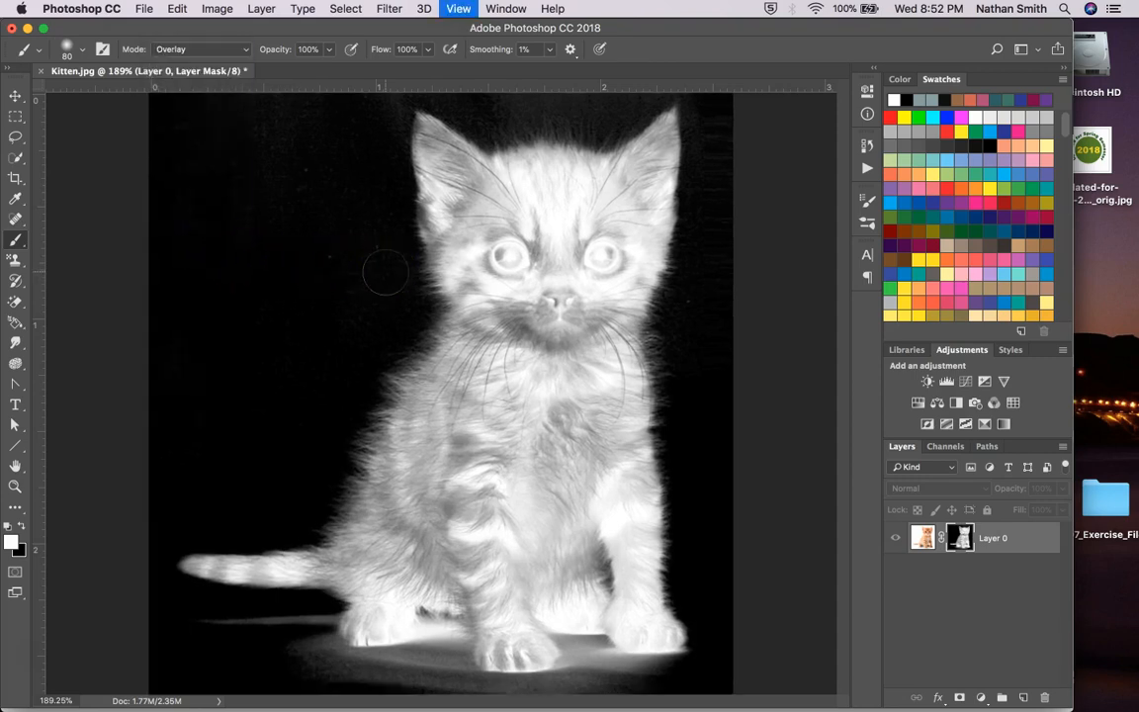
pyautogui.press('super+plus')
pyautogui.press('super+plus')
pyautogui.moveTo(384, 269)
pyautogui.mouseDown()
pyautogui.moveTo(432, 258)
pyautogui.moveTo(564, 262)
pyautogui.moveTo(582, 214)
pyautogui.mouseUp()
pyautogui.scroll(10, 532, 255)
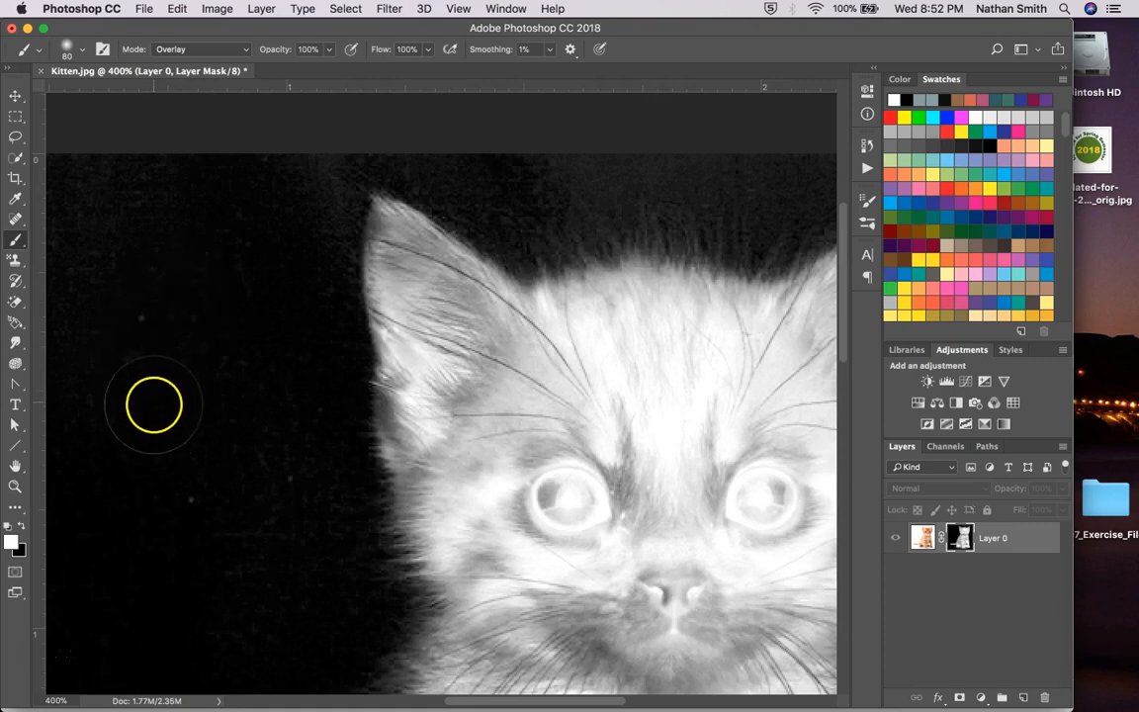
pyautogui.press('x')
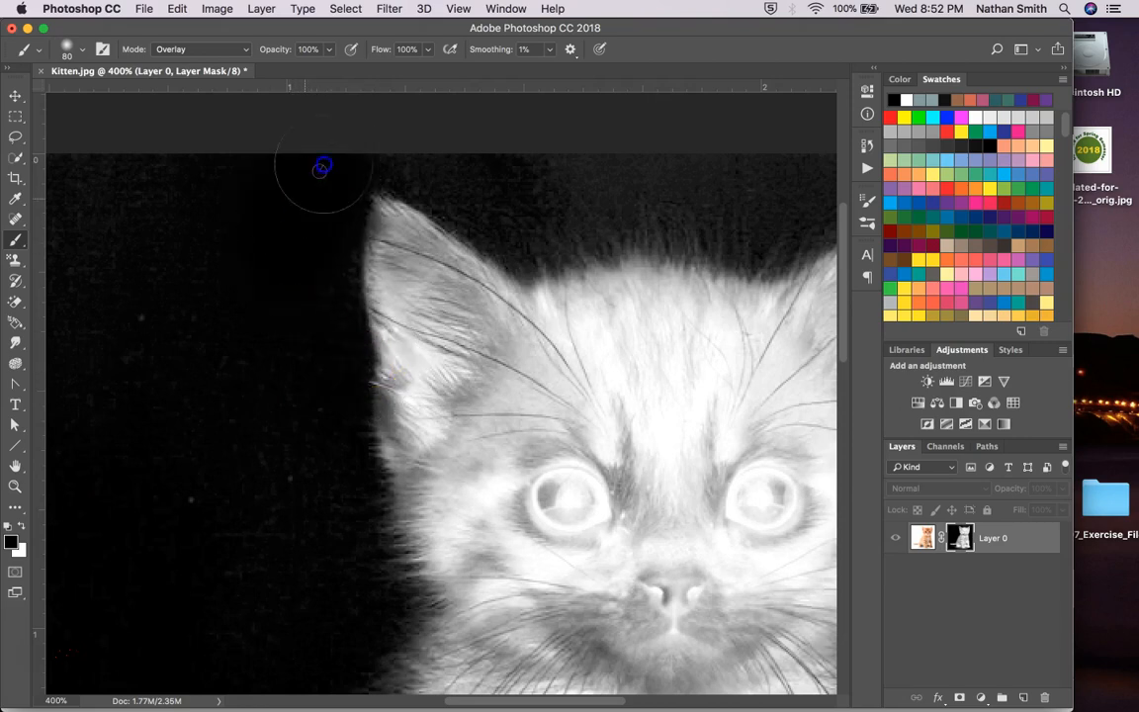
pyautogui.moveTo(321, 315); pyautogui.dragTo(324, 424)
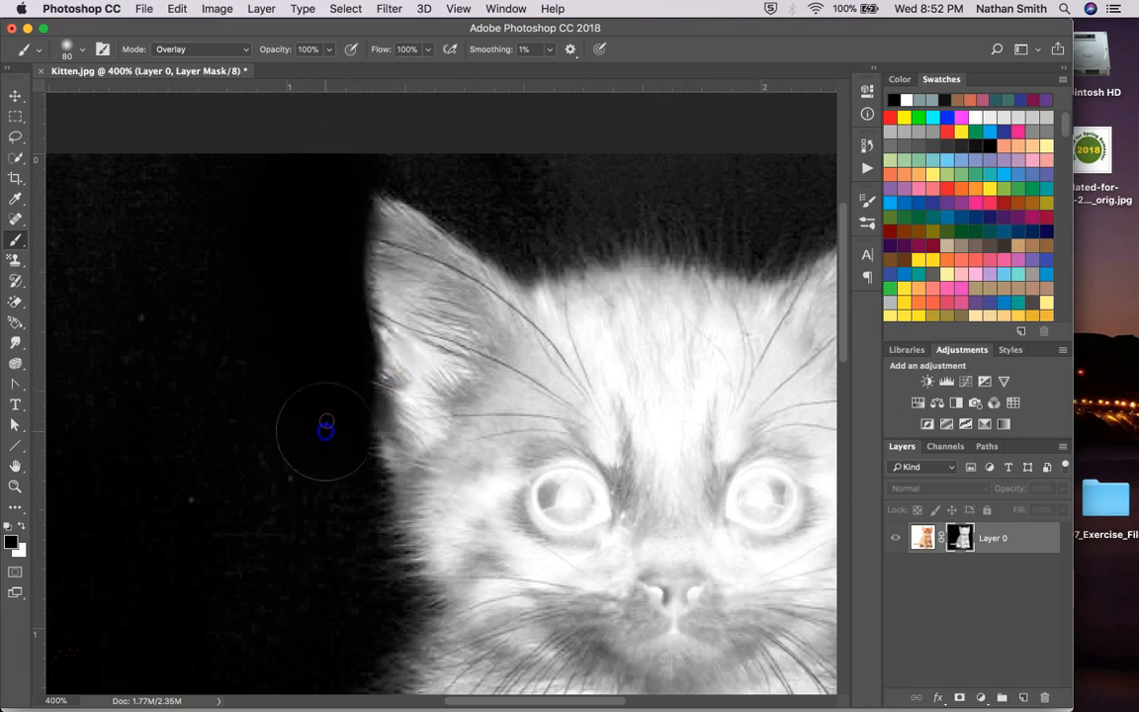
pyautogui.moveTo(343, 512)
pyautogui.mouseDown()
pyautogui.moveTo(357, 583)
pyautogui.moveTo(340, 649)
pyautogui.mouseUp()
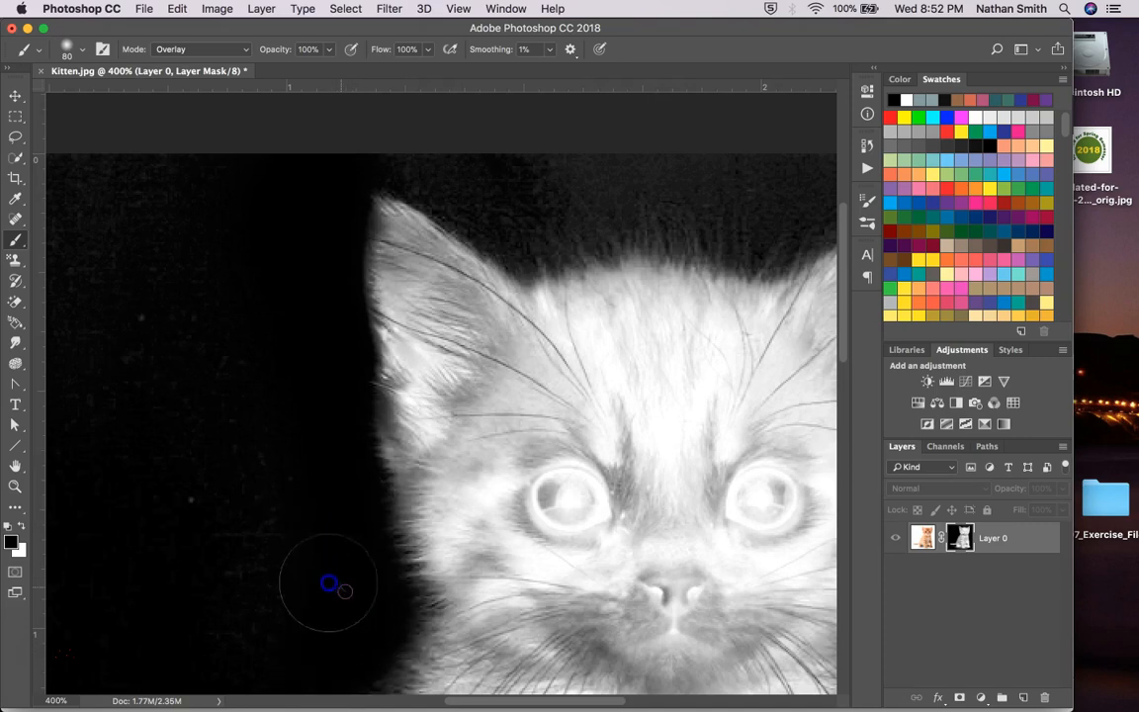
pyautogui.moveTo(102, 480)
pyautogui.mouseDown()
pyautogui.moveTo(77, 186)
pyautogui.moveTo(47, 320)
pyautogui.moveTo(99, 193)
pyautogui.mouseUp()
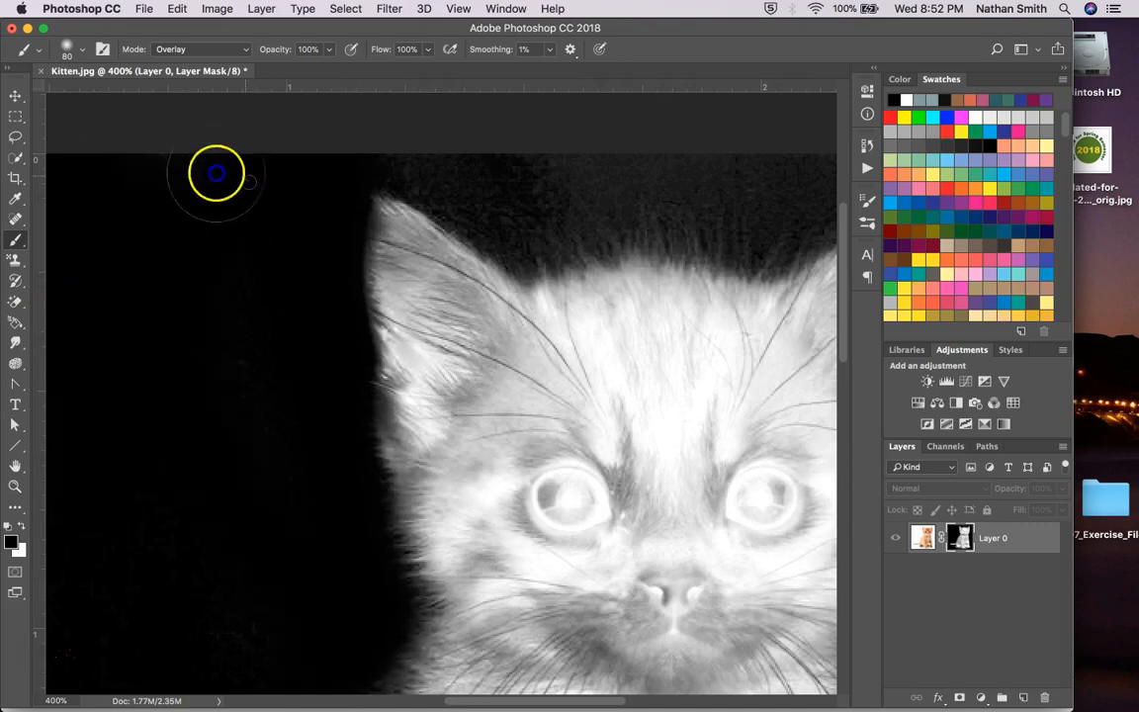
# - Paint black over the mask background above the kitten's head and around the ear on the image's right side
pyautogui.moveTo(404, 134)
pyautogui.mouseDown()
pyautogui.moveTo(466, 187)
pyautogui.moveTo(442, 162)
pyautogui.moveTo(516, 201)
pyautogui.moveTo(585, 211)
pyautogui.moveTo(617, 180)
pyautogui.moveTo(554, 219)
pyautogui.moveTo(695, 181)
pyautogui.moveTo(791, 198)
pyautogui.moveTo(728, 184)
pyautogui.moveTo(719, 203)
pyautogui.moveTo(648, 170)
pyautogui.mouseUp()
pyautogui.moveTo(704, 235); pyautogui.dragTo(485, 214)
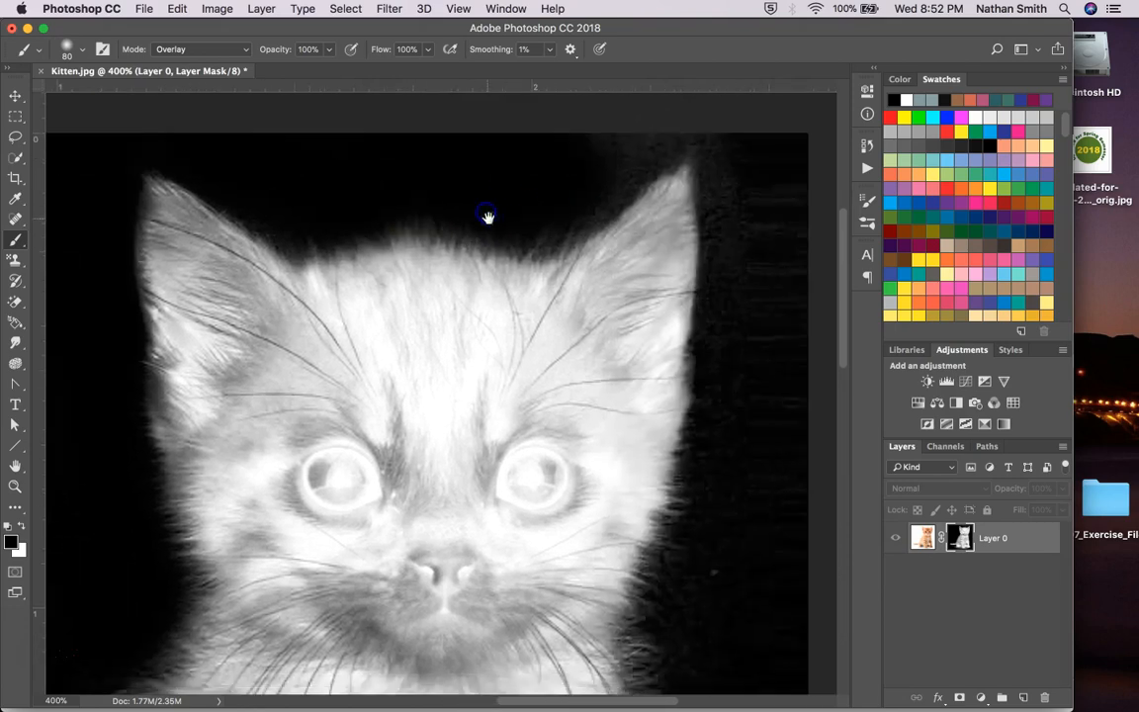
pyautogui.moveTo(609, 142)
pyautogui.mouseDown()
pyautogui.moveTo(713, 117)
pyautogui.moveTo(748, 148)
pyautogui.moveTo(762, 210)
pyautogui.moveTo(727, 134)
pyautogui.moveTo(765, 247)
pyautogui.moveTo(757, 317)
pyautogui.mouseUp()
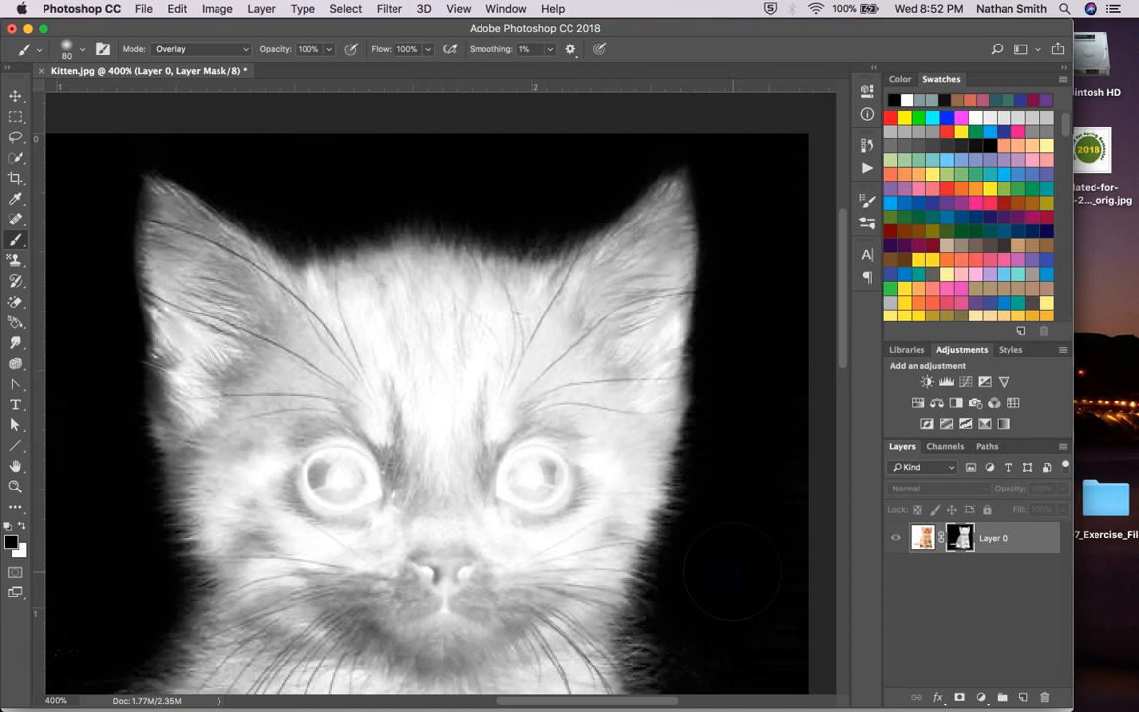
# - Paint black over the mask background along the right edge of the kitten's body, from the front paw up to the whiskers
pyautogui.scroll(-15, 725, 578)
pyautogui.hscroll(4, 725, 579)
pyautogui.moveTo(568, 373); pyautogui.dragTo(568, 454)
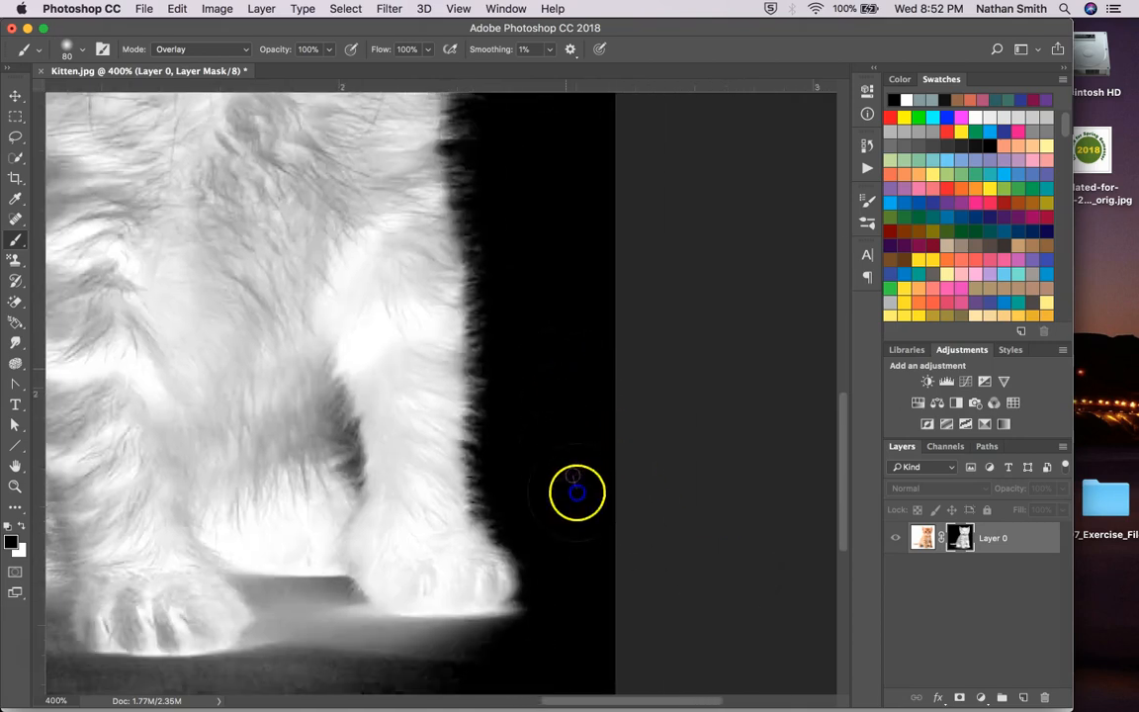
pyautogui.moveTo(540, 346); pyautogui.dragTo(513, 233)
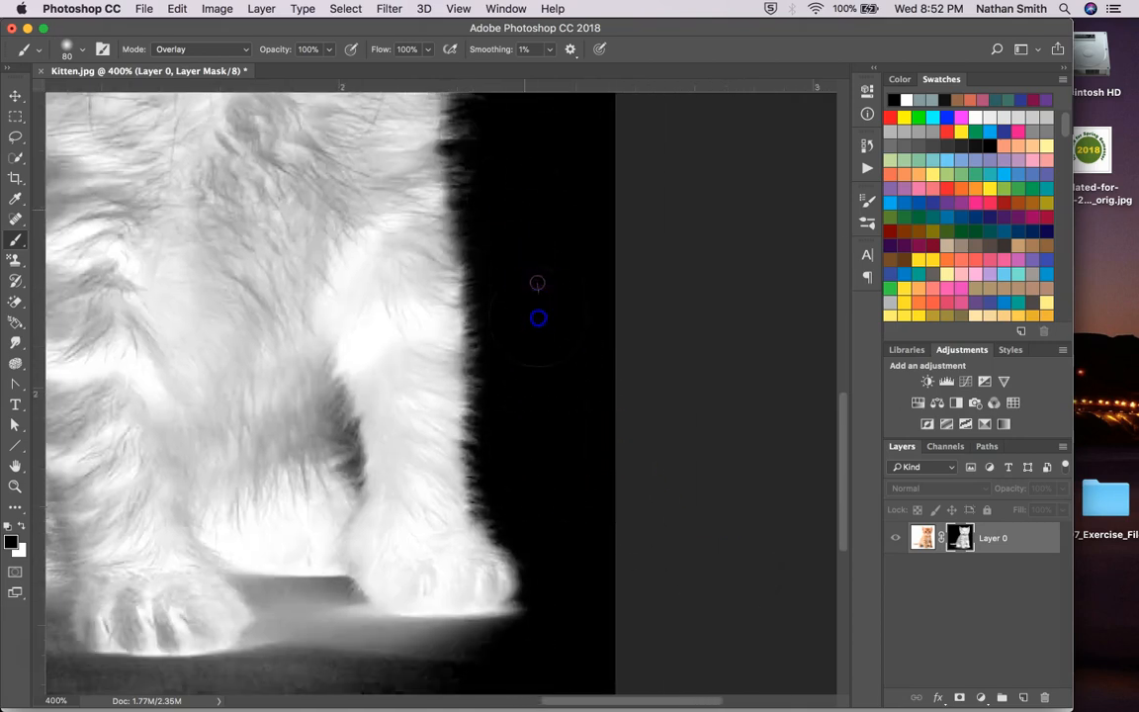
pyautogui.scroll(12, 605, 525)
pyautogui.hscroll(-2, 605, 525)
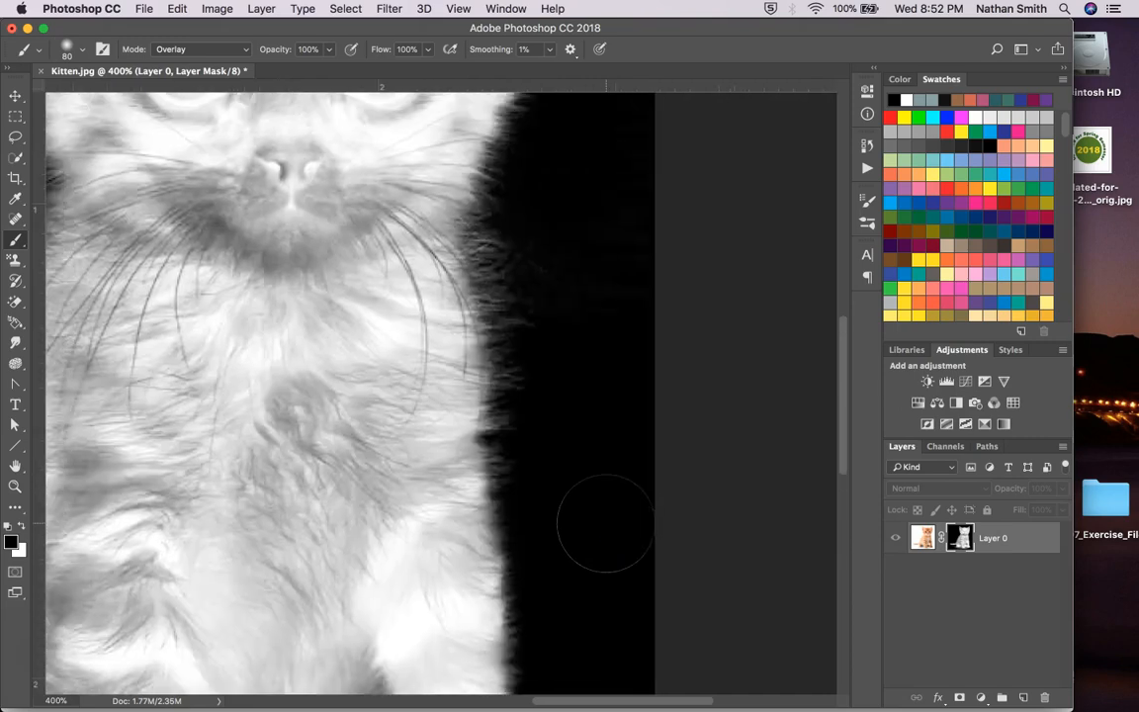
pyautogui.moveTo(591, 451); pyautogui.dragTo(560, 282)
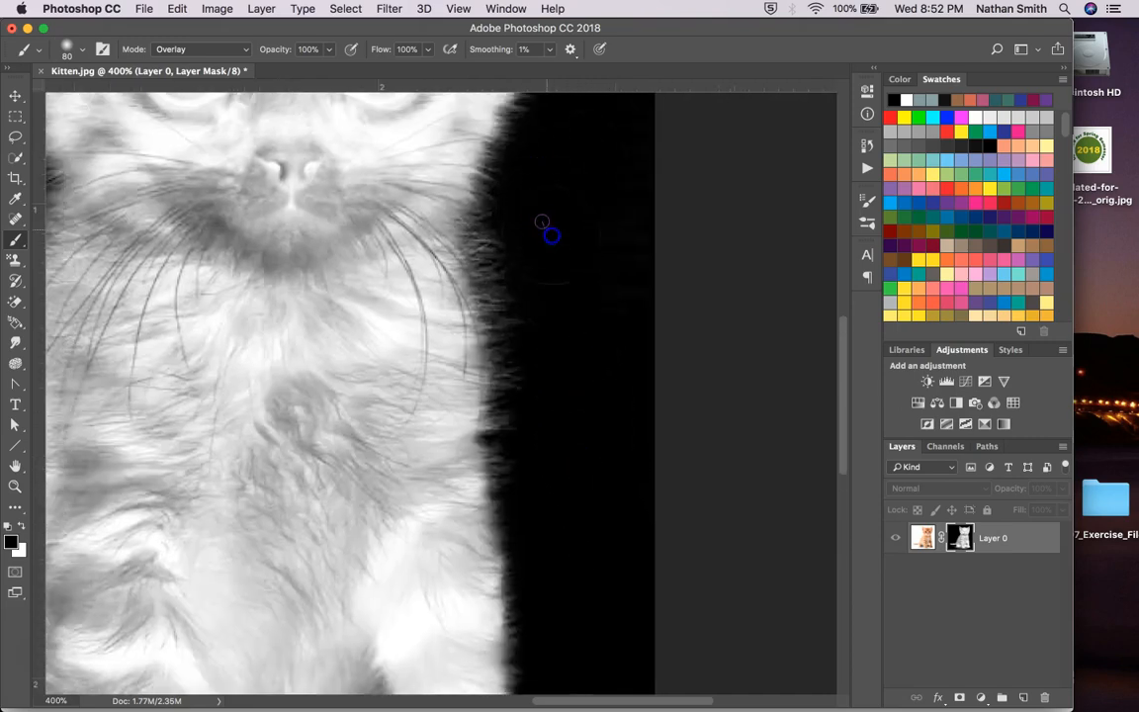
# - Paint black along the furry left edge of the kitten's back to darken the adjoining mask background
pyautogui.hscroll(-15, 598, 284)
pyautogui.hscroll(8, 598, 284)
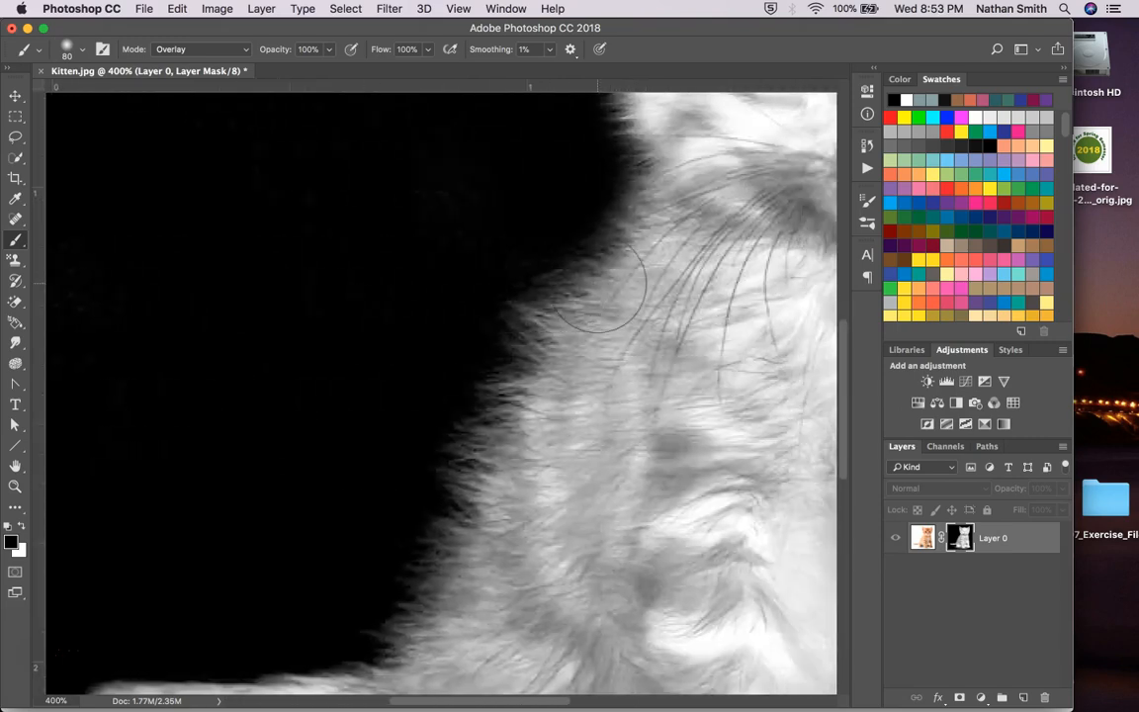
pyautogui.moveTo(533, 236)
pyautogui.mouseDown()
pyautogui.moveTo(496, 232)
pyautogui.moveTo(556, 134)
pyautogui.moveTo(540, 170)
pyautogui.moveTo(577, 170)
pyautogui.moveTo(544, 229)
pyautogui.moveTo(471, 283)
pyautogui.moveTo(504, 252)
pyautogui.moveTo(363, 482)
pyautogui.mouseUp()
pyautogui.moveTo(416, 357)
pyautogui.mouseDown()
pyautogui.moveTo(419, 460)
pyautogui.moveTo(341, 579)
pyautogui.mouseUp()
pyautogui.scroll(-10, 246, 594)
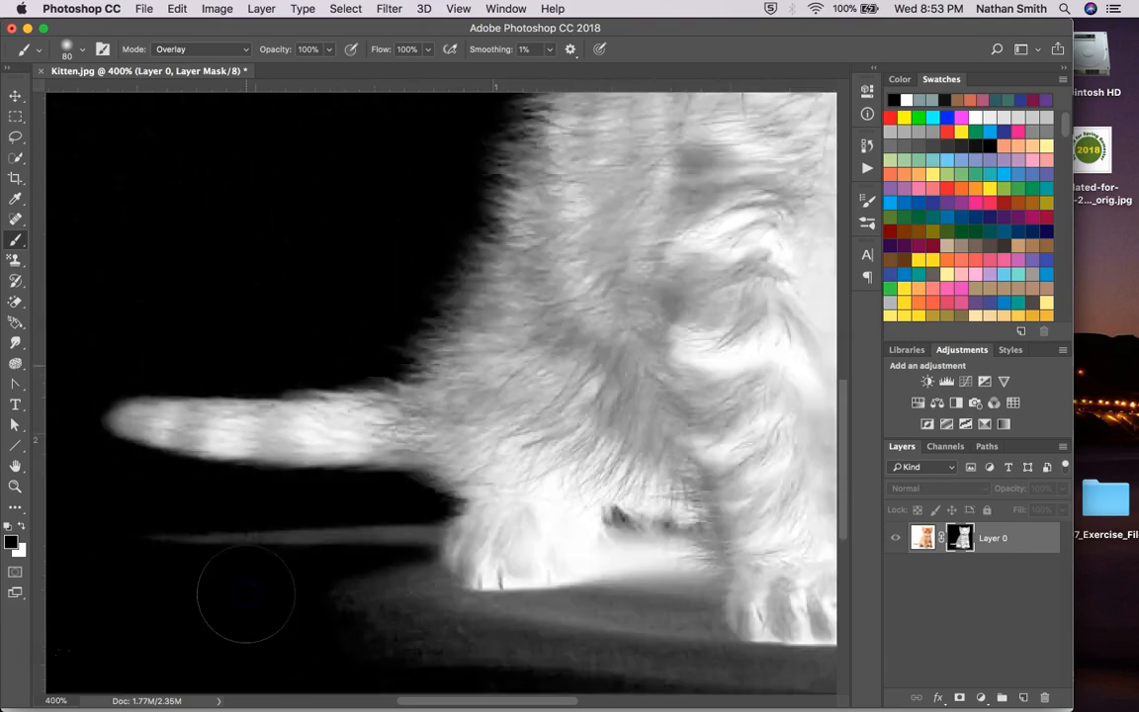
# - Paint out the remaining grey specks in the upper-left background of the mask with black
pyautogui.scroll(15, 247, 593)
pyautogui.hscroll(-10, 246, 593)
pyautogui.hscroll(2, 246, 593)
pyautogui.scroll(1, 246, 594)
pyautogui.moveTo(247, 593); pyautogui.dragTo(529, 476)
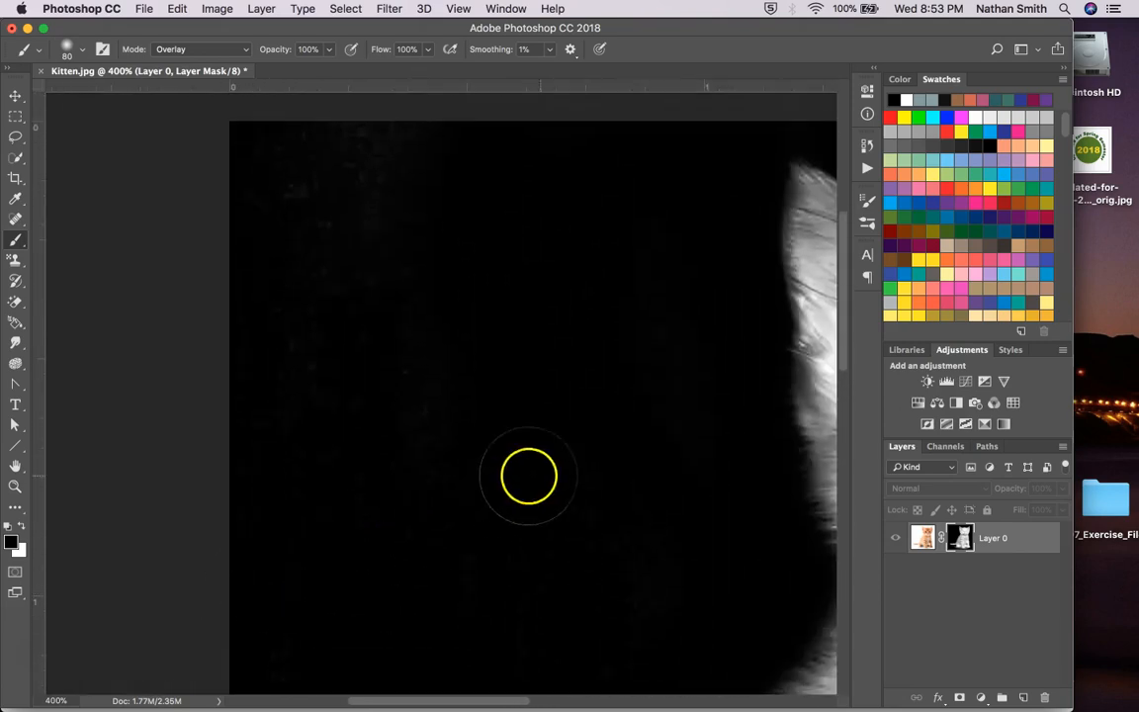
pyautogui.moveTo(228, 288)
pyautogui.mouseDown()
pyautogui.moveTo(351, 244)
pyautogui.moveTo(231, 277)
pyautogui.mouseUp()
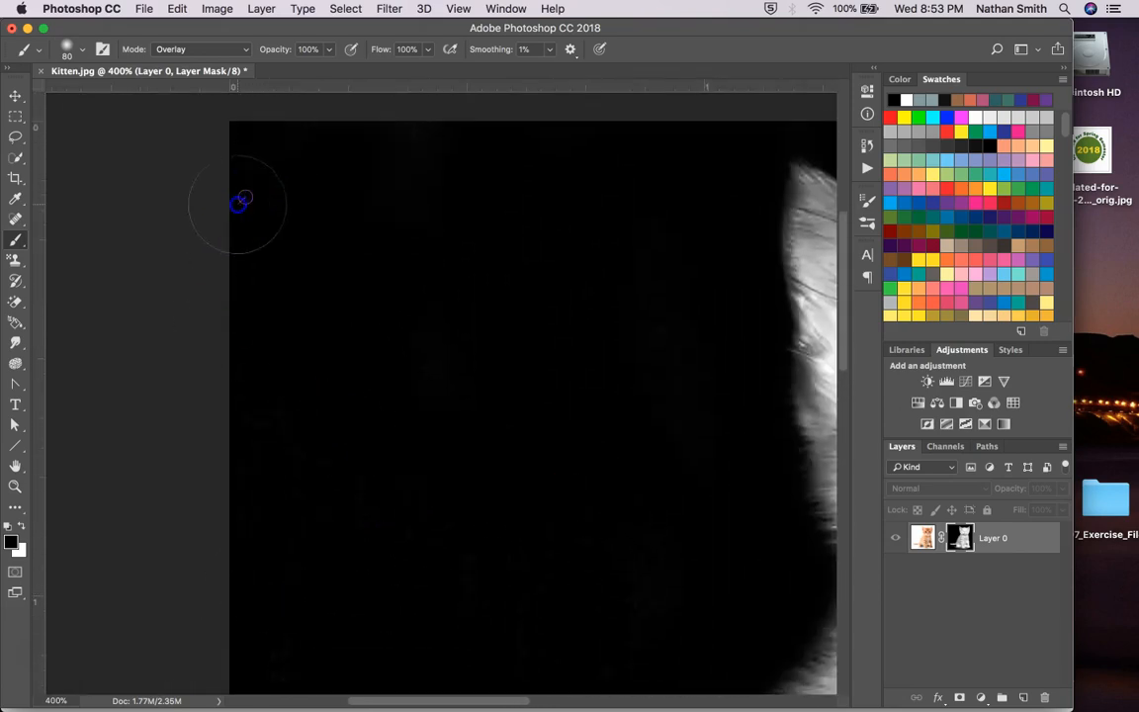
pyautogui.moveTo(602, 156); pyautogui.dragTo(336, 332)
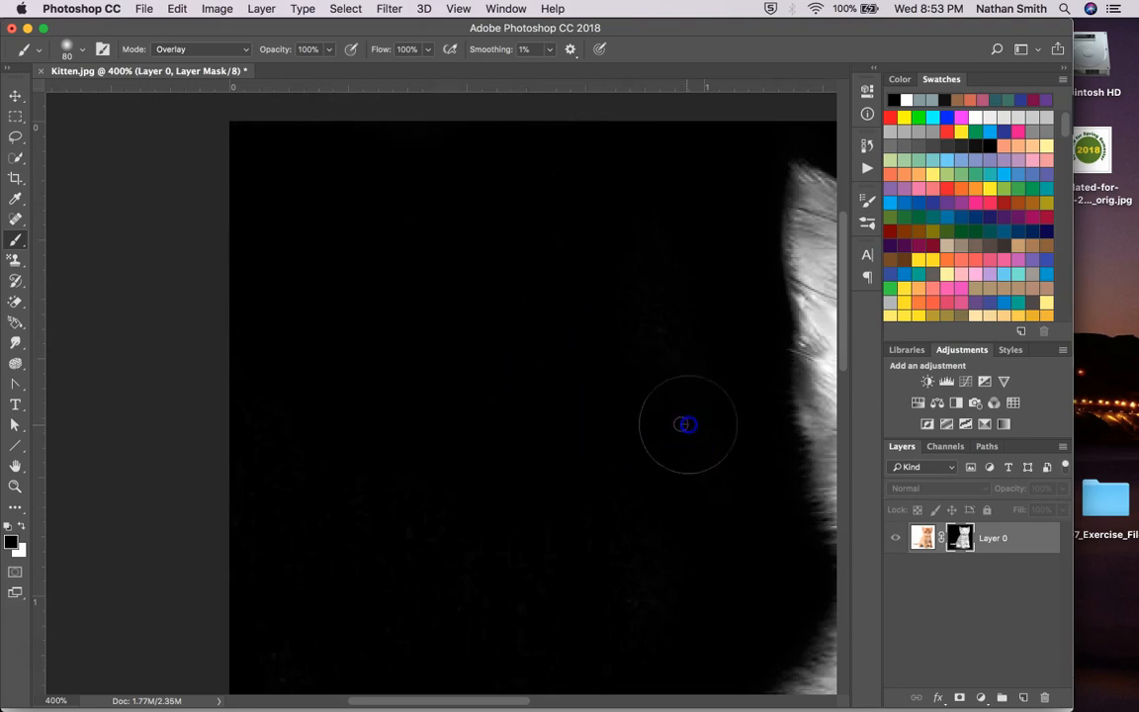
pyautogui.hscroll(3, 639, 455)
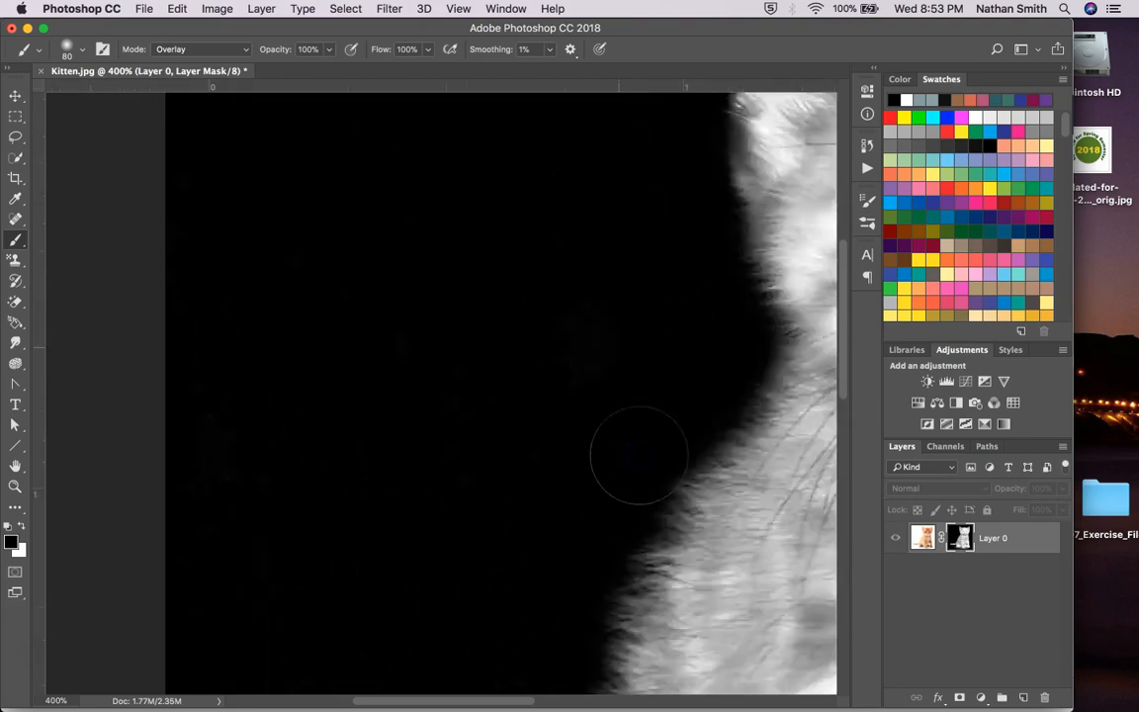
# - Paint black over the remaining lower background and the grey floor shadow beneath the kitten's tail and paws
pyautogui.scroll(-10, 639, 455)
pyautogui.scroll(1, 638, 455)
pyautogui.moveTo(476, 324)
pyautogui.mouseDown()
pyautogui.moveTo(556, 372)
pyautogui.moveTo(459, 304)
pyautogui.moveTo(481, 258)
pyautogui.moveTo(314, 282)
pyautogui.moveTo(329, 271)
pyautogui.moveTo(258, 256)
pyautogui.moveTo(462, 253)
pyautogui.moveTo(453, 249)
pyautogui.moveTo(520, 230)
pyautogui.moveTo(503, 311)
pyautogui.moveTo(499, 259)
pyautogui.moveTo(544, 331)
pyautogui.moveTo(564, 342)
pyautogui.moveTo(710, 322)
pyautogui.moveTo(614, 332)
pyautogui.moveTo(747, 330)
pyautogui.moveTo(552, 379)
pyautogui.moveTo(518, 372)
pyautogui.moveTo(554, 376)
pyautogui.moveTo(551, 351)
pyautogui.moveTo(557, 361)
pyautogui.moveTo(573, 346)
pyautogui.moveTo(577, 377)
pyautogui.moveTo(668, 428)
pyautogui.moveTo(647, 429)
pyautogui.moveTo(821, 412)
pyautogui.moveTo(678, 434)
pyautogui.mouseUp()
pyautogui.press('space')
pyautogui.moveTo(563, 396)
pyautogui.mouseDown()
pyautogui.moveTo(557, 349)
pyautogui.moveTo(531, 341)
pyautogui.moveTo(530, 382)
pyautogui.moveTo(493, 390)
pyautogui.moveTo(369, 378)
pyautogui.moveTo(339, 341)
pyautogui.moveTo(347, 355)
pyautogui.moveTo(329, 359)
pyautogui.moveTo(309, 392)
pyautogui.moveTo(327, 351)
pyautogui.moveTo(260, 304)
pyautogui.moveTo(314, 337)
pyautogui.moveTo(383, 339)
pyautogui.moveTo(399, 363)
pyautogui.moveTo(378, 341)
pyautogui.moveTo(338, 335)
pyautogui.moveTo(373, 366)
pyautogui.moveTo(358, 345)
pyautogui.moveTo(419, 374)
pyautogui.mouseUp()
pyautogui.hscroll(5, 530, 383)
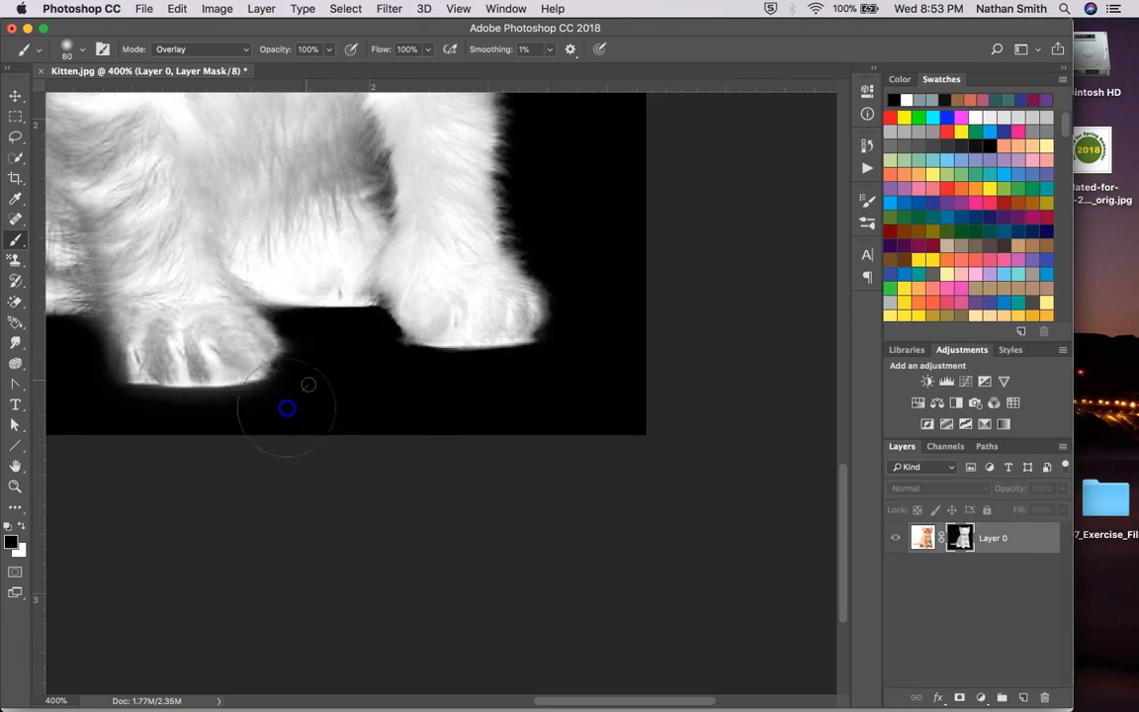
# - Switch the brush color to white and paint over the grey fur of the kitten's chest in the mask
pyautogui.scroll(10, 653, 318)
pyautogui.hscroll(-4, 651, 316)
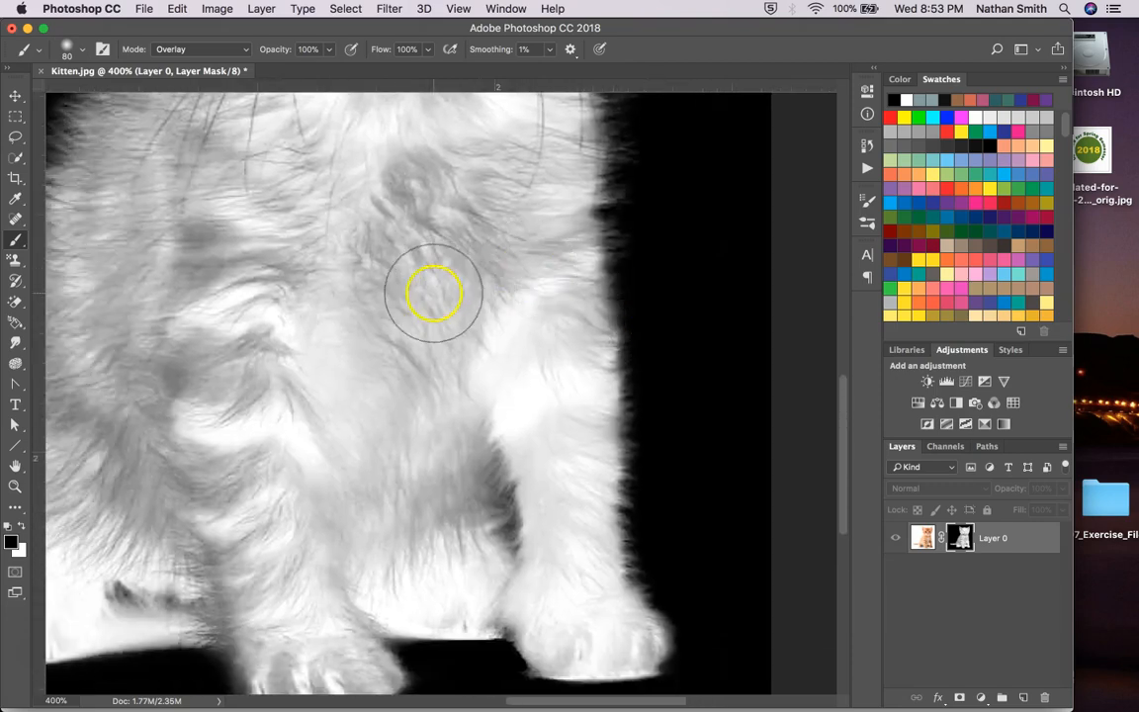
pyautogui.press('x')
pyautogui.moveTo(347, 330)
pyautogui.mouseDown()
pyautogui.moveTo(455, 227)
pyautogui.moveTo(374, 334)
pyautogui.moveTo(398, 191)
pyautogui.moveTo(359, 247)
pyautogui.moveTo(295, 298)
pyautogui.moveTo(297, 206)
pyautogui.moveTo(240, 355)
pyautogui.moveTo(228, 448)
pyautogui.moveTo(268, 431)
pyautogui.moveTo(360, 450)
pyautogui.moveTo(411, 335)
pyautogui.moveTo(424, 336)
pyautogui.moveTo(478, 256)
pyautogui.moveTo(520, 304)
pyautogui.moveTo(544, 298)
pyautogui.moveTo(554, 341)
pyautogui.moveTo(565, 338)
pyautogui.moveTo(501, 243)
pyautogui.moveTo(513, 251)
pyautogui.moveTo(520, 218)
pyautogui.moveTo(529, 246)
pyautogui.mouseUp()
pyautogui.scroll(5, 508, 211)
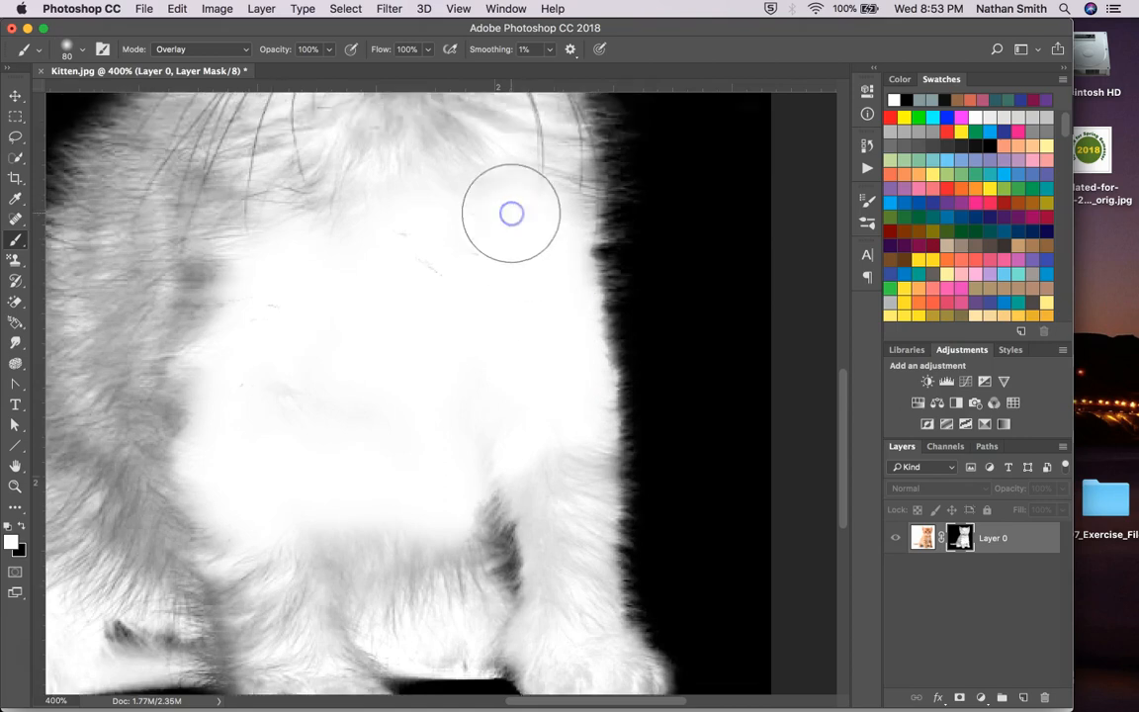
pyautogui.moveTo(524, 336)
pyautogui.mouseDown()
pyautogui.moveTo(531, 366)
pyautogui.moveTo(510, 273)
pyautogui.moveTo(486, 312)
pyautogui.moveTo(387, 353)
pyautogui.moveTo(437, 210)
pyautogui.moveTo(351, 340)
pyautogui.moveTo(383, 275)
pyautogui.moveTo(309, 332)
pyautogui.moveTo(332, 253)
pyautogui.moveTo(262, 445)
pyautogui.moveTo(299, 411)
pyautogui.moveTo(411, 375)
pyautogui.moveTo(447, 388)
pyautogui.moveTo(453, 491)
pyautogui.mouseUp()
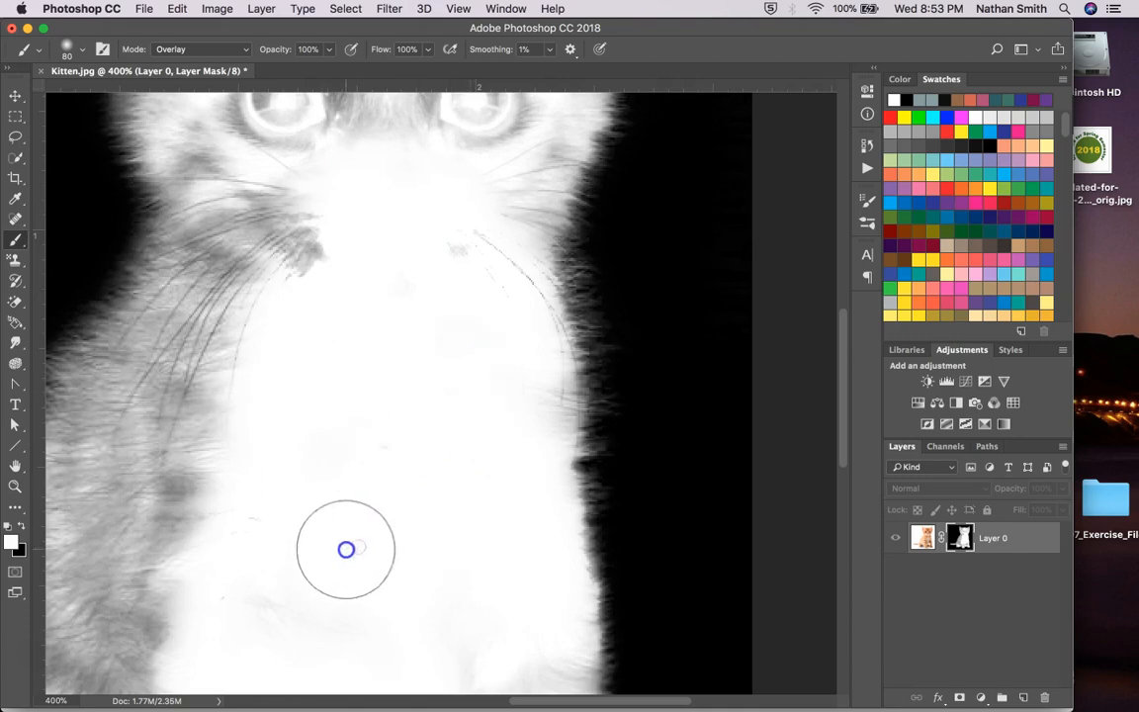
# - Paint the kitten's muzzle, whiskers, eyes and lower face white in the mask
pyautogui.scroll(5, 343, 529)
pyautogui.moveTo(345, 524)
pyautogui.mouseDown()
pyautogui.moveTo(492, 395)
pyautogui.moveTo(434, 497)
pyautogui.moveTo(464, 451)
pyautogui.moveTo(489, 338)
pyautogui.moveTo(470, 432)
pyautogui.moveTo(525, 327)
pyautogui.moveTo(503, 431)
pyautogui.moveTo(528, 259)
pyautogui.moveTo(549, 287)
pyautogui.moveTo(544, 191)
pyautogui.moveTo(525, 270)
pyautogui.moveTo(473, 241)
pyautogui.moveTo(433, 269)
pyautogui.moveTo(372, 369)
pyautogui.moveTo(368, 253)
pyautogui.moveTo(302, 335)
pyautogui.moveTo(289, 316)
pyautogui.moveTo(275, 317)
pyautogui.moveTo(276, 333)
pyautogui.moveTo(296, 298)
pyautogui.moveTo(361, 344)
pyautogui.moveTo(312, 356)
pyautogui.moveTo(319, 387)
pyautogui.moveTo(289, 470)
pyautogui.moveTo(267, 393)
pyautogui.moveTo(265, 467)
pyautogui.moveTo(217, 527)
pyautogui.moveTo(255, 437)
pyautogui.mouseUp()
pyautogui.moveTo(325, 405)
pyautogui.mouseDown()
pyautogui.moveTo(491, 489)
pyautogui.moveTo(514, 601)
pyautogui.moveTo(499, 589)
pyautogui.mouseUp()
pyautogui.scroll(5, 410, 458)
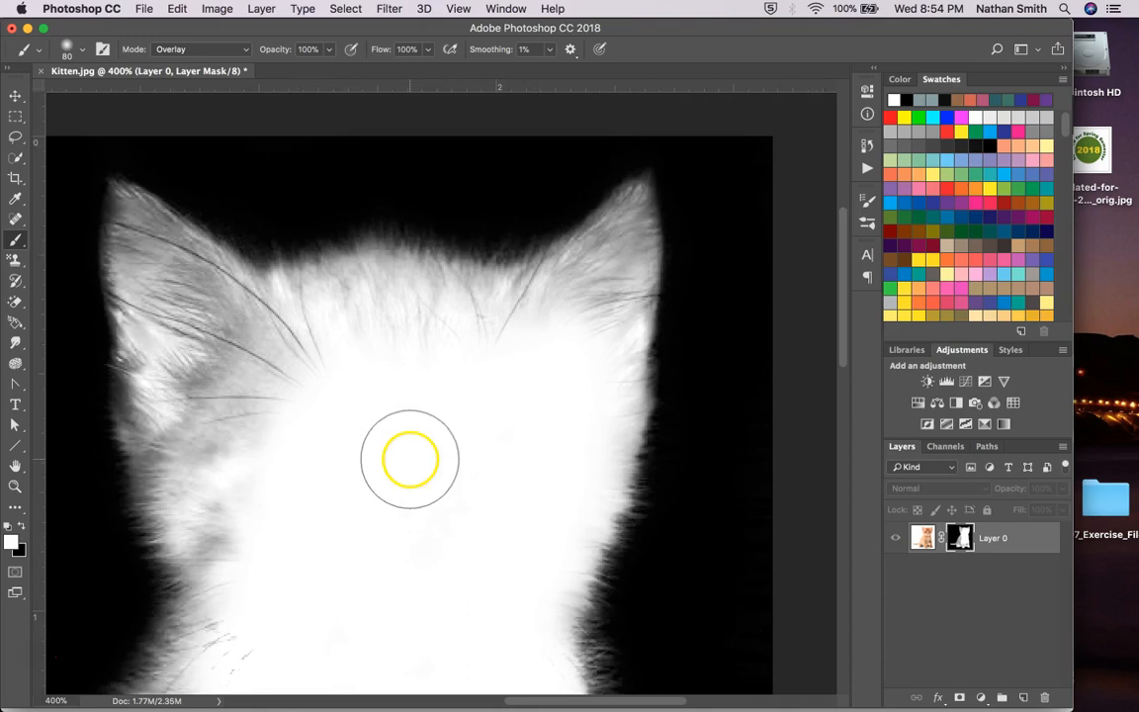
# - Paint the kitten's forehead, cheeks and ears white, using a 50 px brush near the furry edges
pyautogui.moveTo(380, 346)
pyautogui.mouseDown()
pyautogui.moveTo(501, 348)
pyautogui.moveTo(414, 331)
pyautogui.moveTo(354, 337)
pyautogui.moveTo(387, 336)
pyautogui.moveTo(286, 374)
pyautogui.moveTo(227, 330)
pyautogui.moveTo(233, 362)
pyautogui.moveTo(173, 280)
pyautogui.moveTo(163, 288)
pyautogui.moveTo(138, 226)
pyautogui.moveTo(184, 339)
pyautogui.moveTo(174, 399)
pyautogui.moveTo(209, 485)
pyautogui.moveTo(195, 417)
pyautogui.moveTo(236, 568)
pyautogui.moveTo(218, 466)
pyautogui.moveTo(184, 389)
pyautogui.mouseUp()
pyautogui.moveTo(464, 337)
pyautogui.mouseDown()
pyautogui.moveTo(562, 343)
pyautogui.moveTo(616, 247)
pyautogui.moveTo(634, 258)
pyautogui.moveTo(613, 341)
pyautogui.moveTo(476, 316)
pyautogui.moveTo(262, 335)
pyautogui.moveTo(153, 256)
pyautogui.mouseUp()
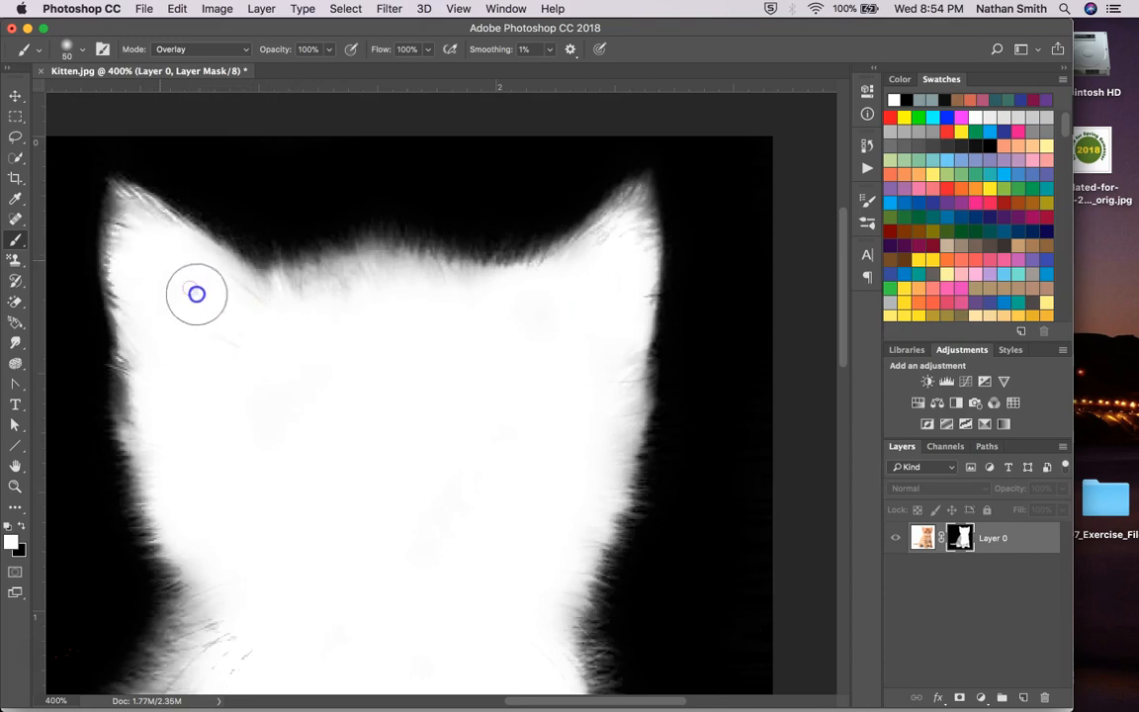
pyautogui.moveTo(196, 293); pyautogui.dragTo(262, 316)
pyautogui.moveTo(455, 310)
pyautogui.mouseDown()
pyautogui.moveTo(580, 307)
pyautogui.moveTo(621, 269)
pyautogui.moveTo(618, 318)
pyautogui.mouseUp()
# - Enlarge the brush to 100 px and paint the grey fur of the kitten's back and side white
pyautogui.scroll(-10, 558, 453)
pyautogui.hscroll(-2, 558, 453)
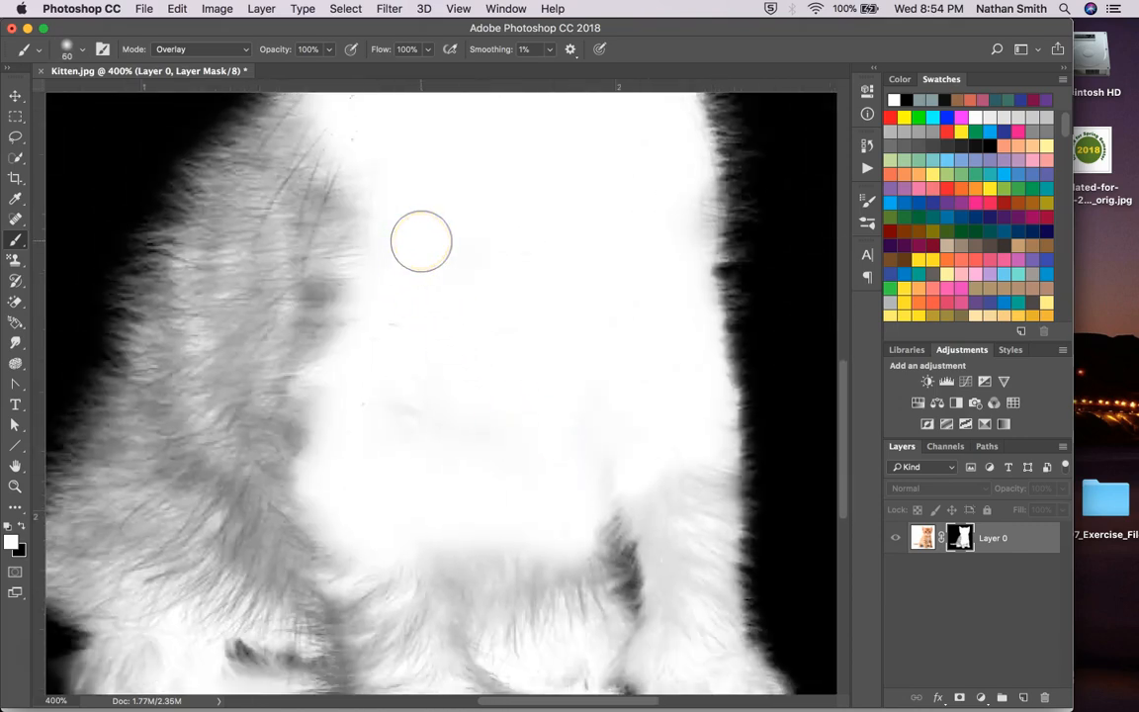
pyautogui.press(']')
pyautogui.moveTo(409, 228)
pyautogui.mouseDown()
pyautogui.moveTo(294, 334)
pyautogui.moveTo(331, 262)
pyautogui.moveTo(342, 204)
pyautogui.moveTo(288, 273)
pyautogui.moveTo(343, 219)
pyautogui.moveTo(340, 320)
pyautogui.moveTo(368, 334)
pyautogui.moveTo(355, 411)
pyautogui.moveTo(393, 344)
pyautogui.moveTo(405, 261)
pyautogui.moveTo(369, 326)
pyautogui.moveTo(387, 304)
pyautogui.moveTo(271, 440)
pyautogui.moveTo(277, 422)
pyautogui.moveTo(272, 444)
pyautogui.moveTo(350, 412)
pyautogui.moveTo(359, 430)
pyautogui.moveTo(415, 445)
pyautogui.moveTo(406, 414)
pyautogui.moveTo(519, 411)
pyautogui.moveTo(516, 456)
pyautogui.moveTo(612, 330)
pyautogui.mouseUp()
# - Reduce the brush to 60 px and paint the kitten's front legs, paws and hind foot white in the mask
pyautogui.scroll(-5, 392, 345)
pyautogui.hscroll(-4, 391, 345)
pyautogui.press('[')
pyautogui.press('[')
pyautogui.press('[')
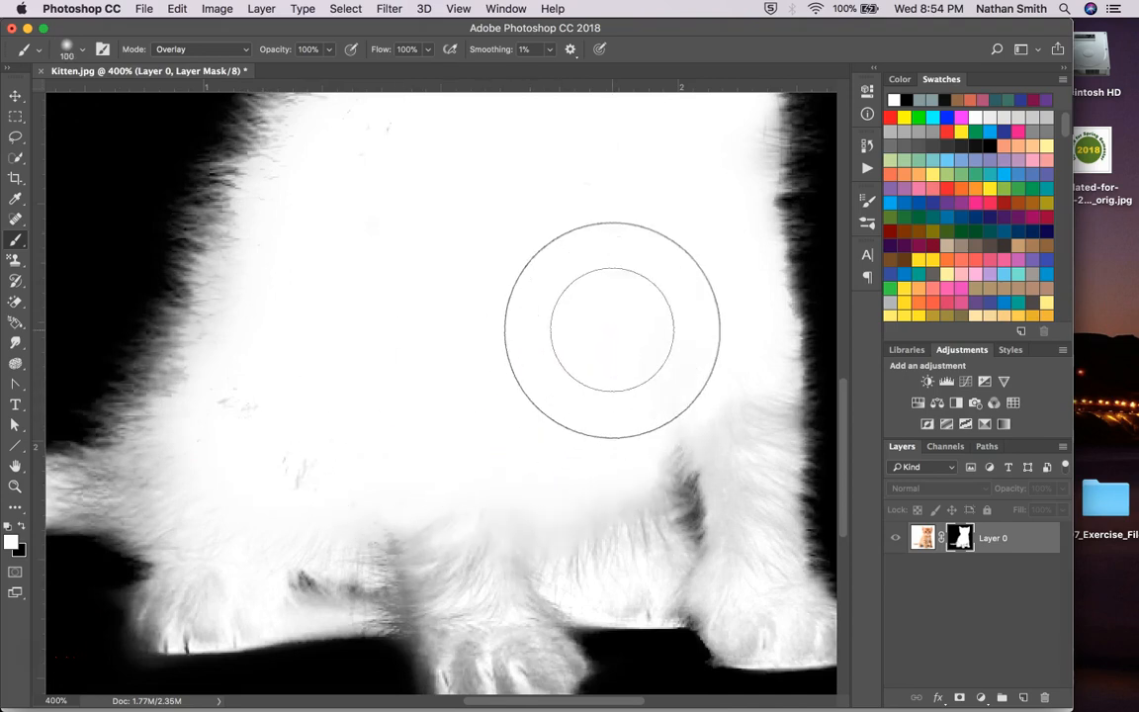
pyautogui.moveTo(720, 399)
pyautogui.mouseDown()
pyautogui.moveTo(721, 518)
pyautogui.moveTo(724, 390)
pyautogui.moveTo(757, 456)
pyautogui.moveTo(746, 607)
pyautogui.moveTo(798, 619)
pyautogui.moveTo(777, 628)
pyautogui.moveTo(803, 632)
pyautogui.moveTo(747, 628)
pyautogui.mouseUp()
pyautogui.scroll(-4, 512, 675)
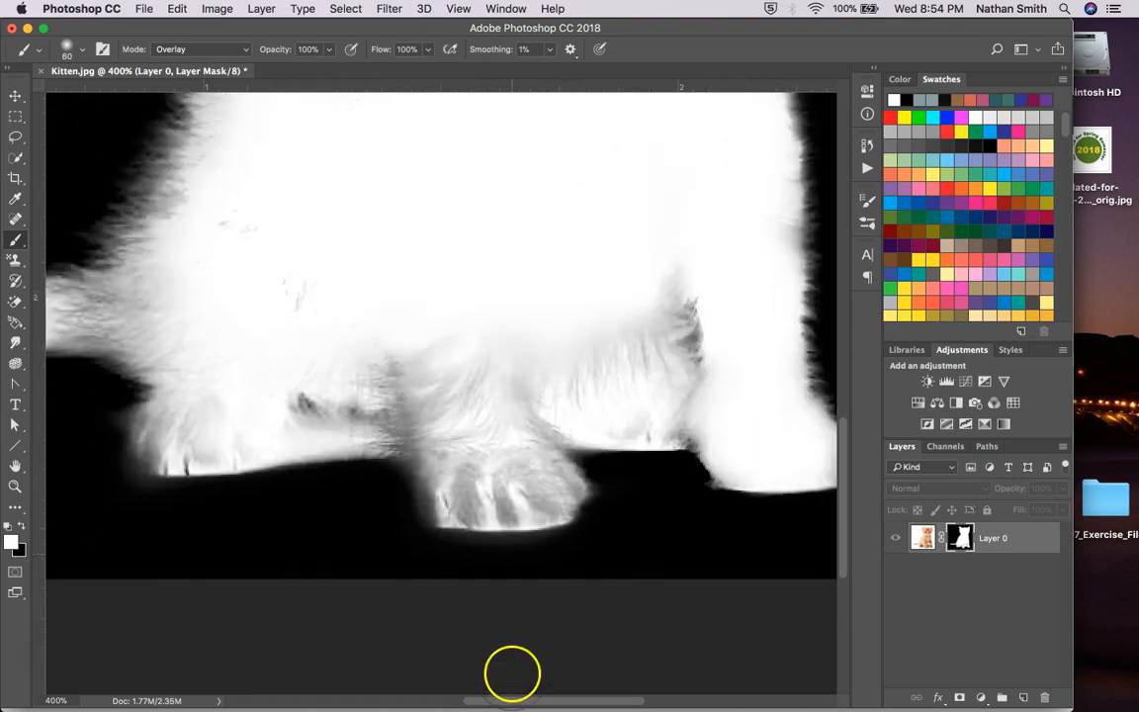
pyautogui.moveTo(511, 455)
pyautogui.mouseDown()
pyautogui.moveTo(481, 501)
pyautogui.moveTo(526, 496)
pyautogui.moveTo(448, 410)
pyautogui.moveTo(440, 347)
pyautogui.moveTo(547, 495)
pyautogui.moveTo(494, 497)
pyautogui.moveTo(544, 479)
pyautogui.moveTo(467, 472)
pyautogui.moveTo(437, 424)
pyautogui.mouseUp()
pyautogui.moveTo(336, 282)
pyautogui.mouseDown()
pyautogui.moveTo(214, 405)
pyautogui.moveTo(178, 406)
pyautogui.moveTo(163, 432)
pyautogui.moveTo(192, 413)
pyautogui.moveTo(139, 317)
pyautogui.moveTo(193, 330)
pyautogui.mouseUp()
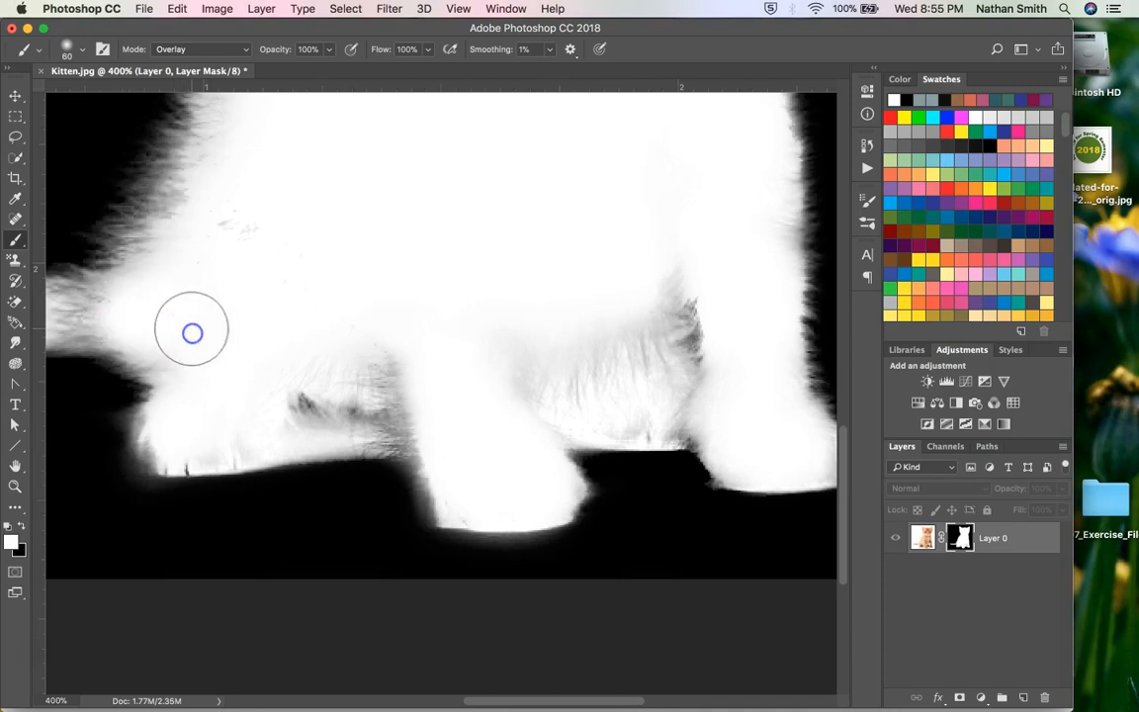
# - Paint the striped tail and the leftover dark flecks on the nearby body white with a 25 px brush
pyautogui.hscroll(-5, 191, 328)
pyautogui.hscroll(-3, 191, 329)
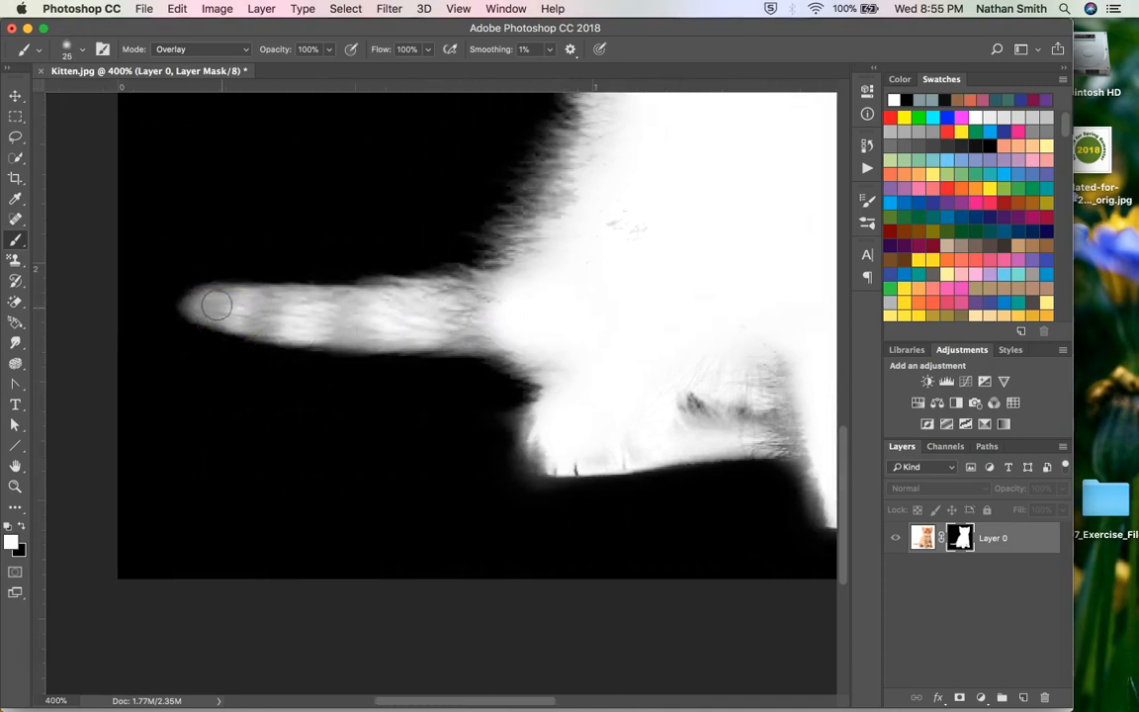
pyautogui.moveTo(267, 313); pyautogui.dragTo(447, 303)
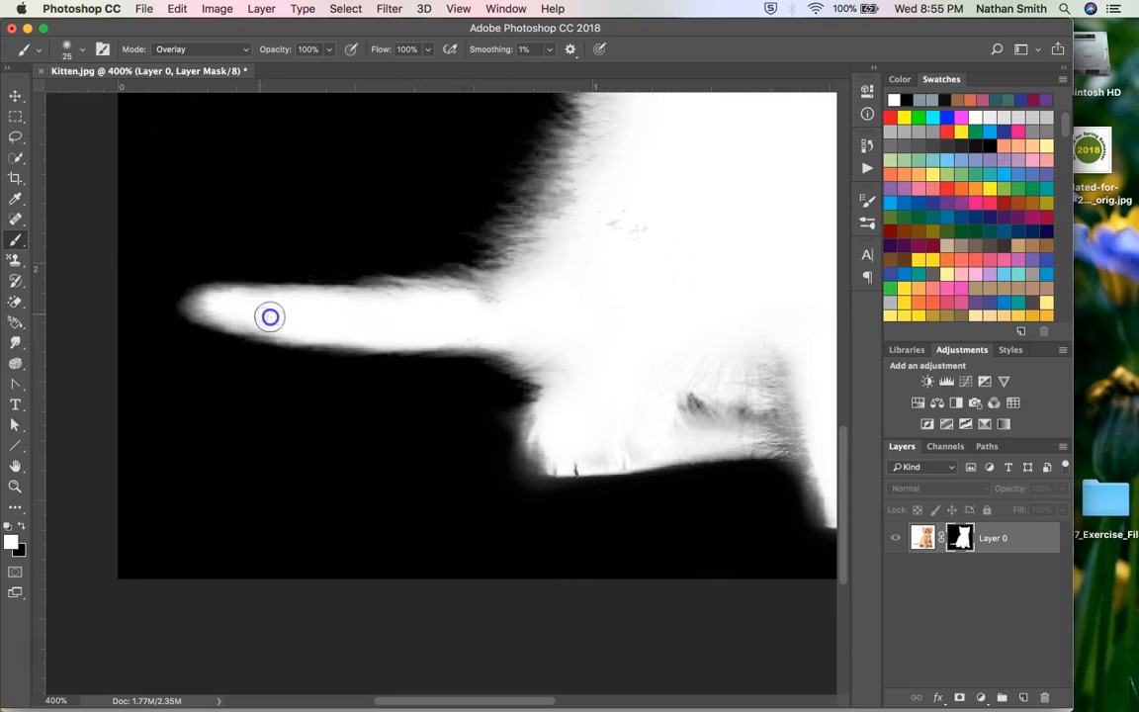
pyautogui.moveTo(215, 302); pyautogui.dragTo(378, 314)
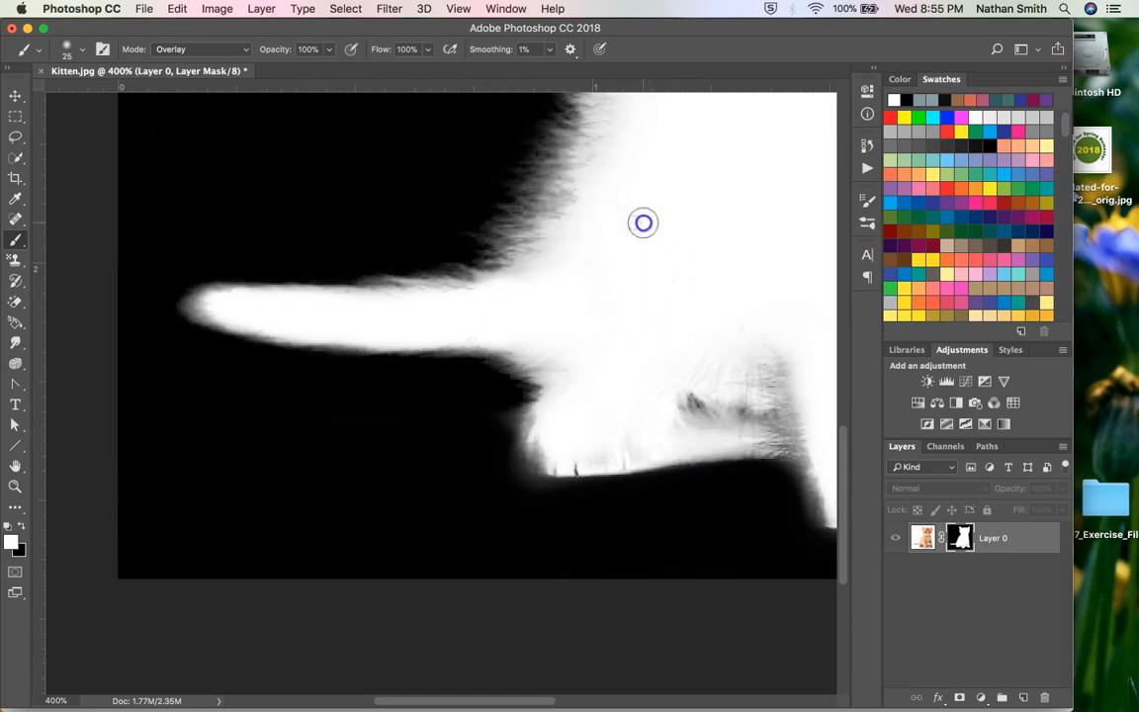
pyautogui.scroll(5, 598, 293)
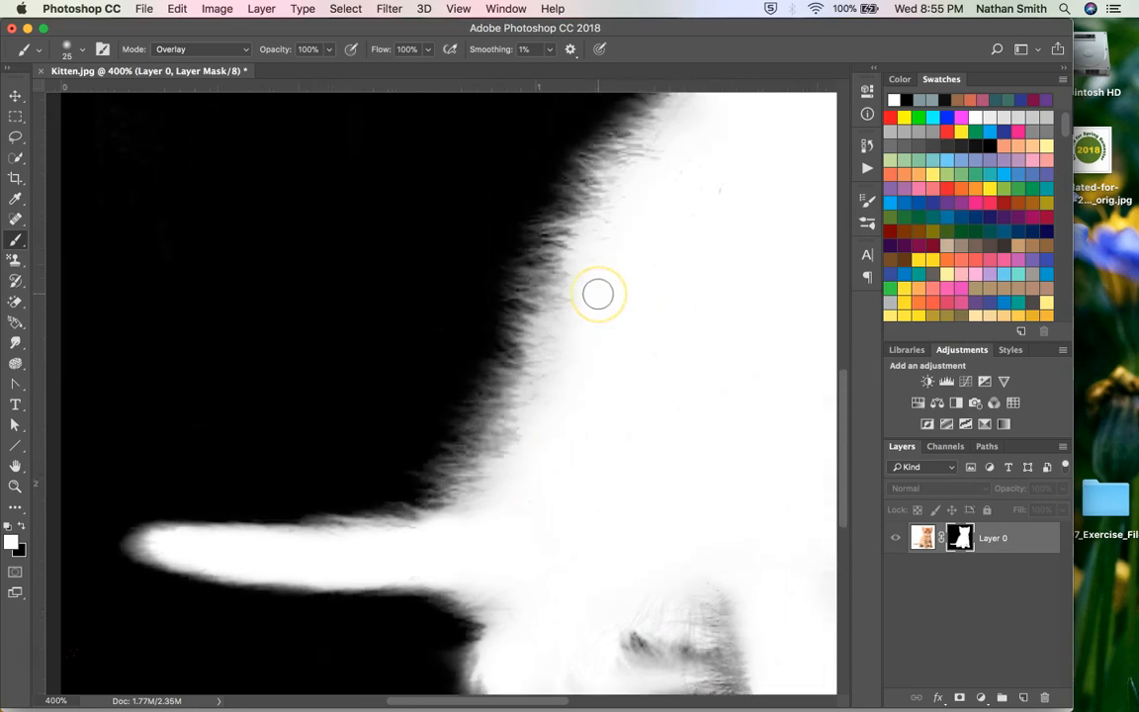
# - Paint the inner side of the furry edge along the kitten's back and neck white in the mask, using the 25 px brush
pyautogui.moveTo(550, 356)
pyautogui.mouseDown()
pyautogui.moveTo(511, 468)
pyautogui.moveTo(554, 365)
pyautogui.mouseUp()
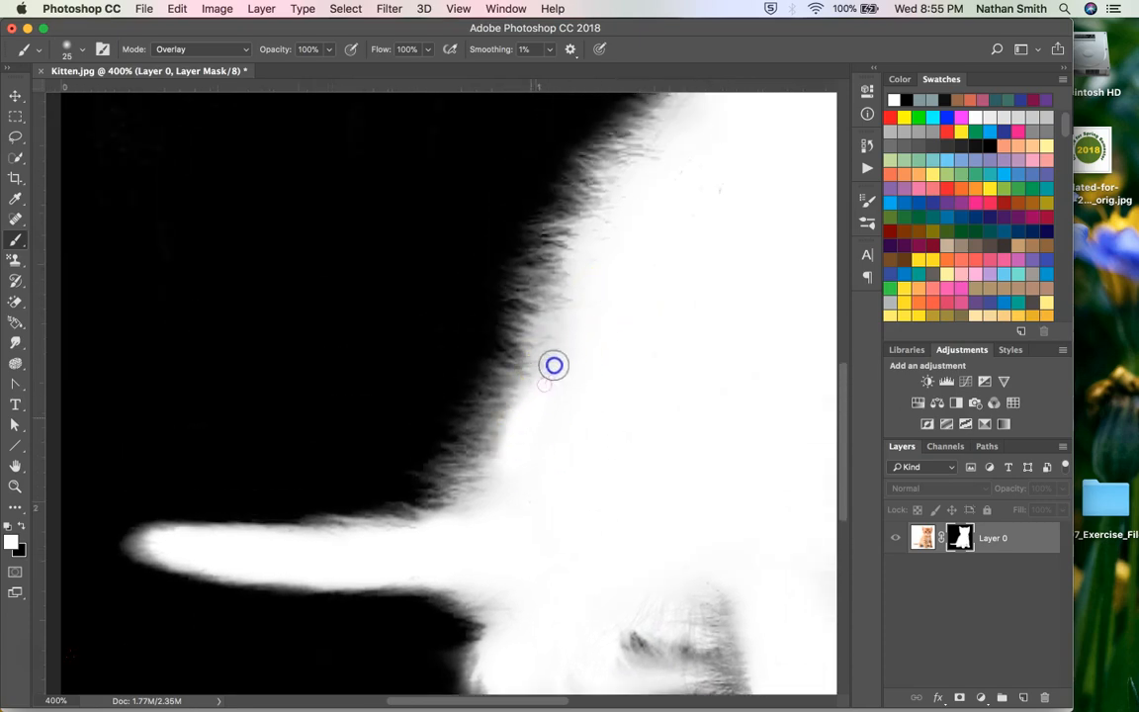
pyautogui.scroll(3, 588, 273)
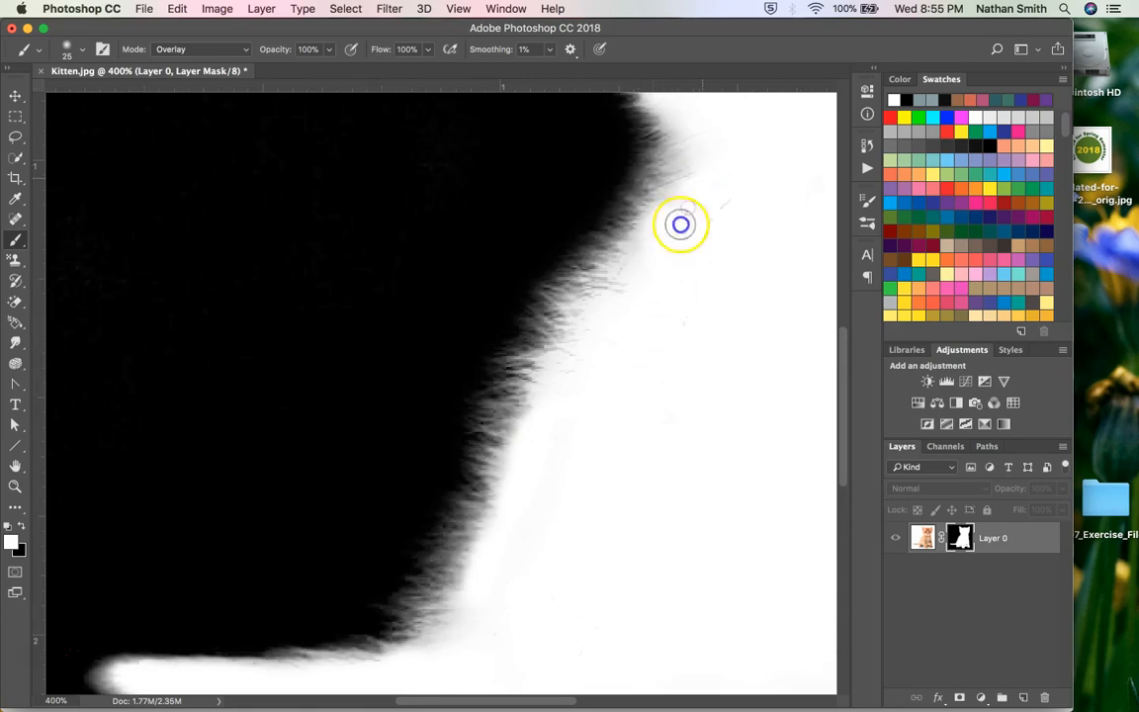
pyautogui.moveTo(681, 225); pyautogui.dragTo(683, 178)
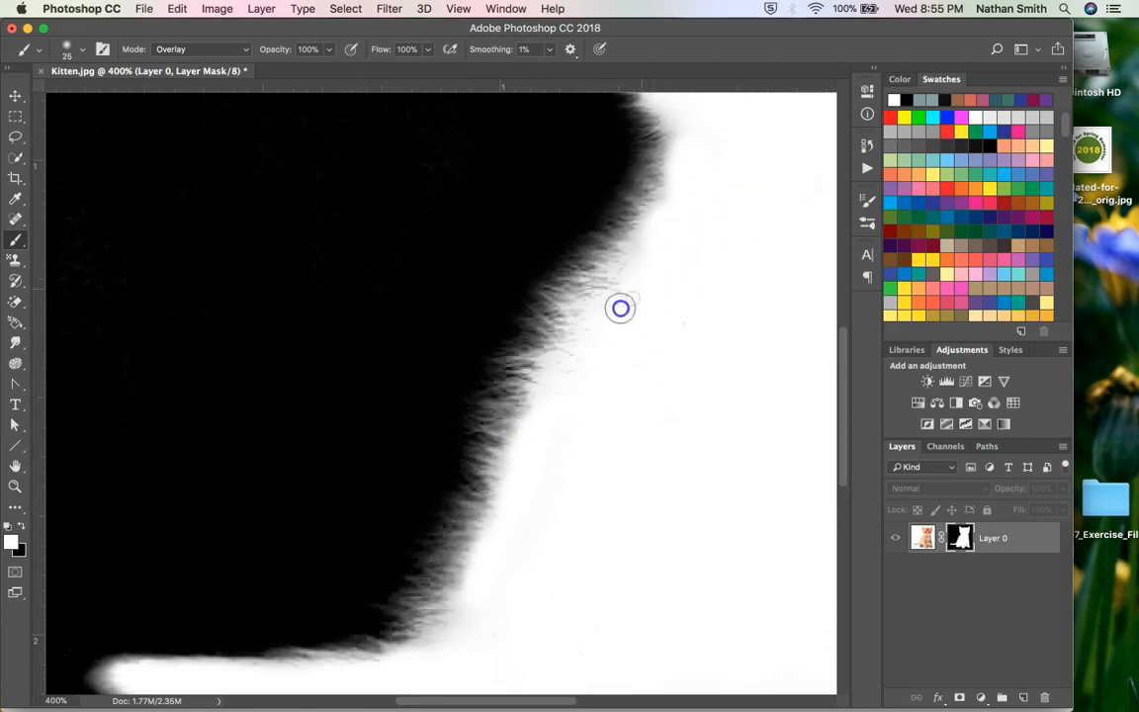
pyautogui.hscroll(6, 703, 305)
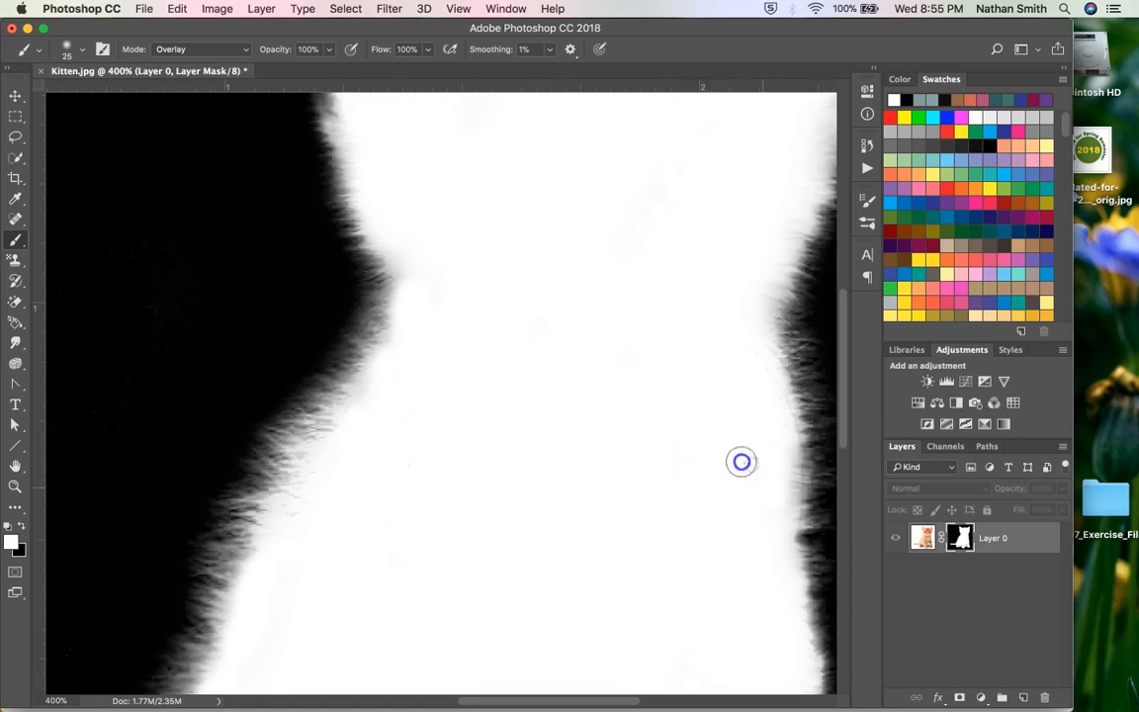
pyautogui.scroll(8, 742, 462)
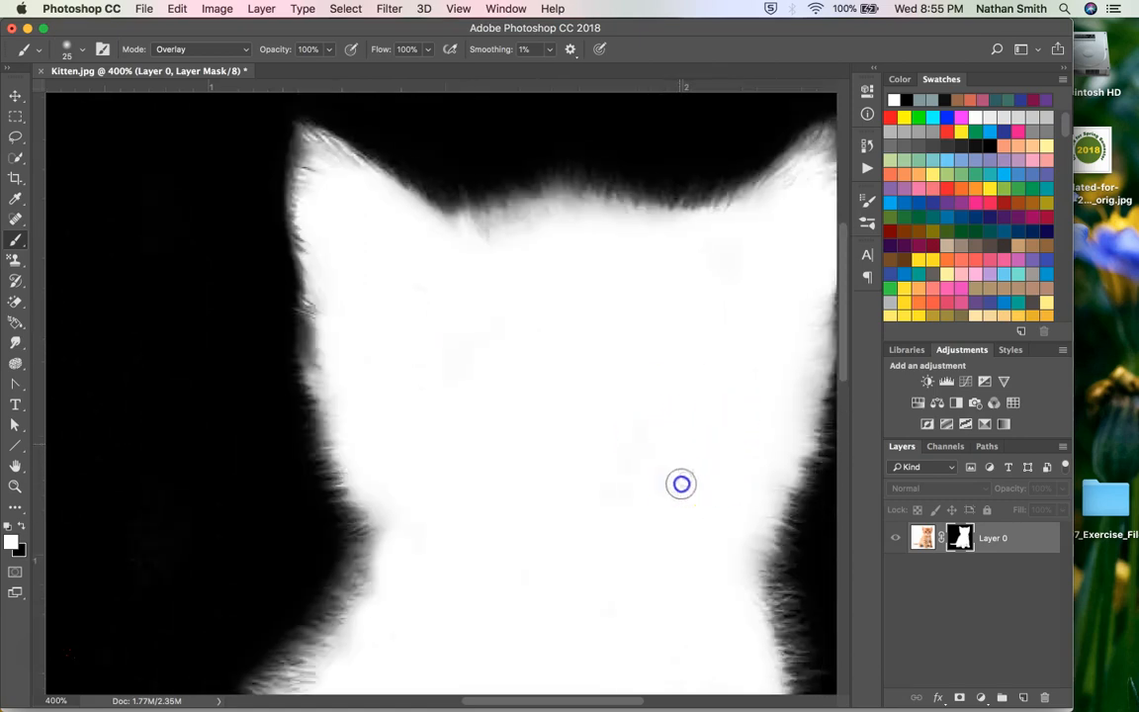
# - Leave the mask view, then add a new layer beneath the kitten and fill it with black
pyautogui.press('super+0')
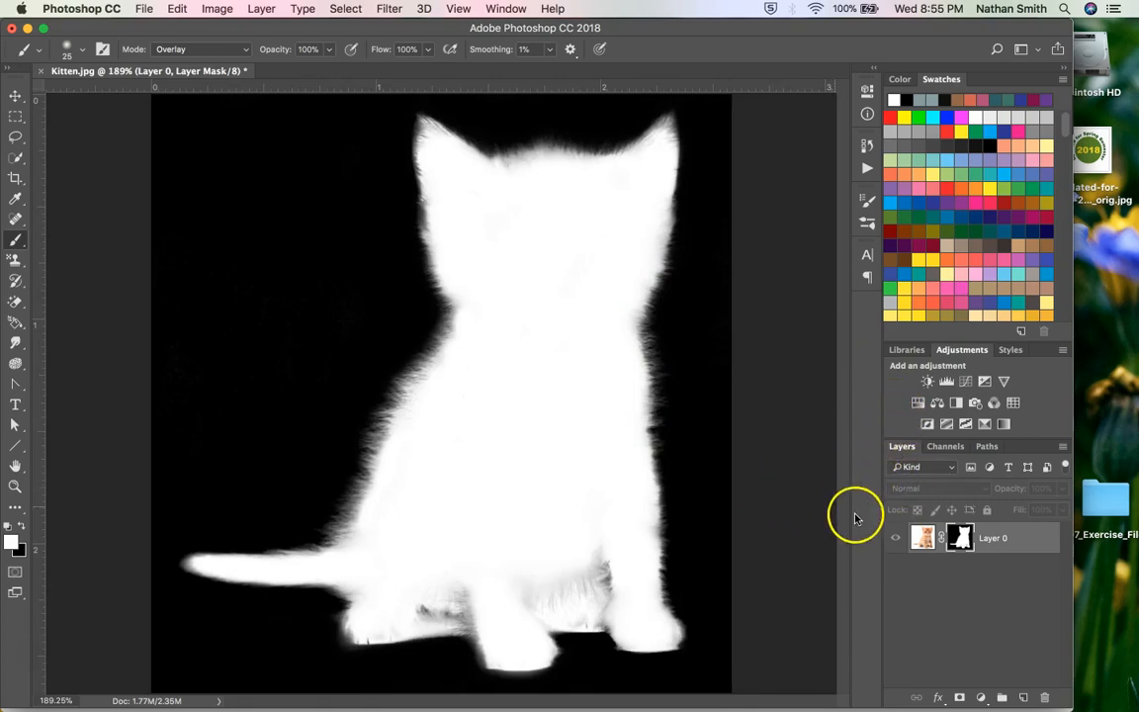
pyautogui.keyDown('alt'); pyautogui.click(961, 542); pyautogui.keyUp('alt')
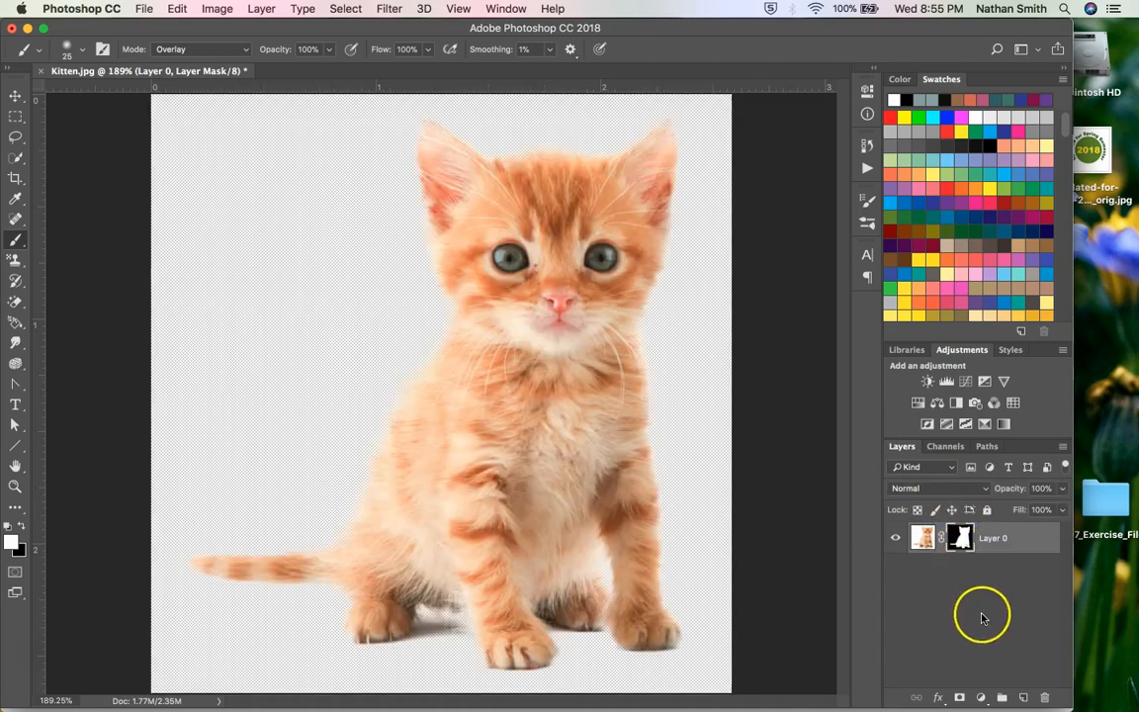
pyautogui.keyDown('super'); pyautogui.click(1025, 699); pyautogui.keyUp('super')
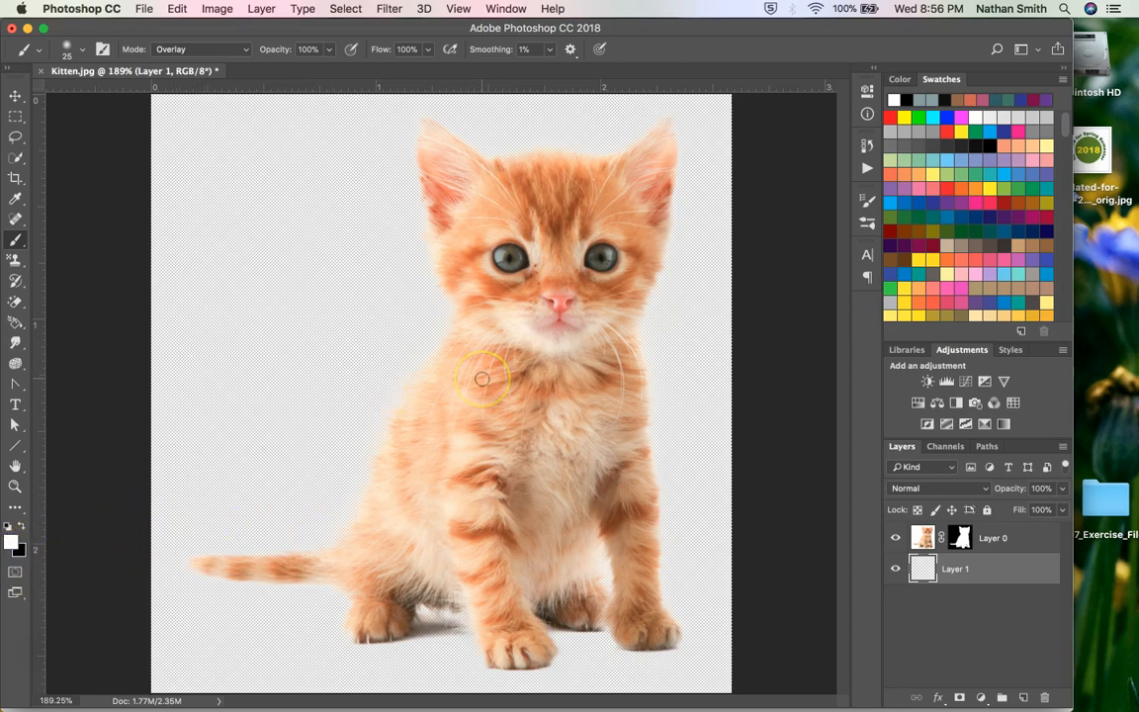
pyautogui.moveTo(482, 379); pyautogui.dragTo(546, 345)
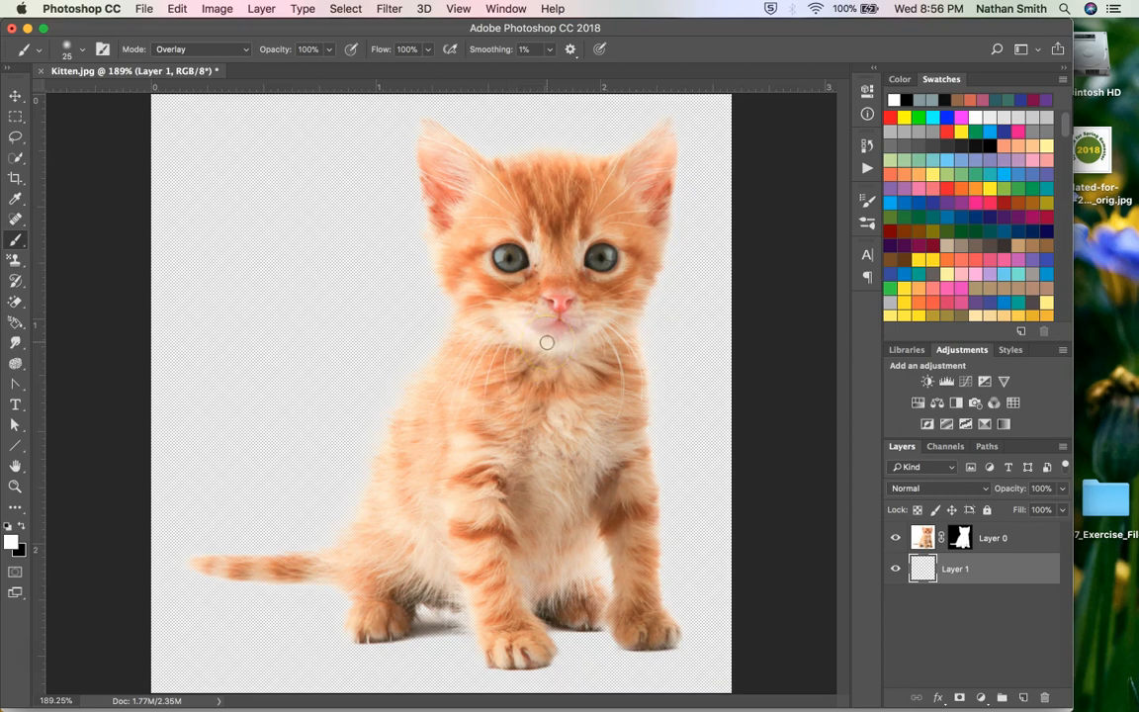
pyautogui.press('super+BackSpace')
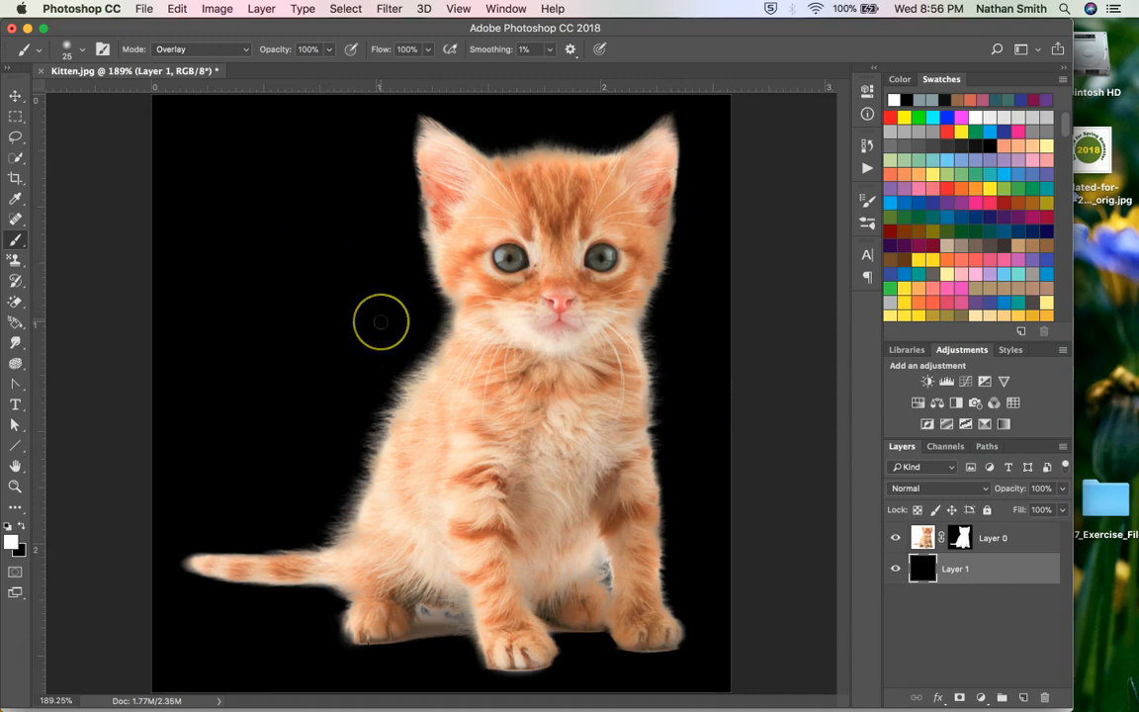
# - Target the kitten's layer mask and paint black over the gap between the belly and the front leg and along the paws' lower edges
pyautogui.press('x')
pyautogui.press('super+equal')
pyautogui.press('super+equal')
pyautogui.press('super+equal')
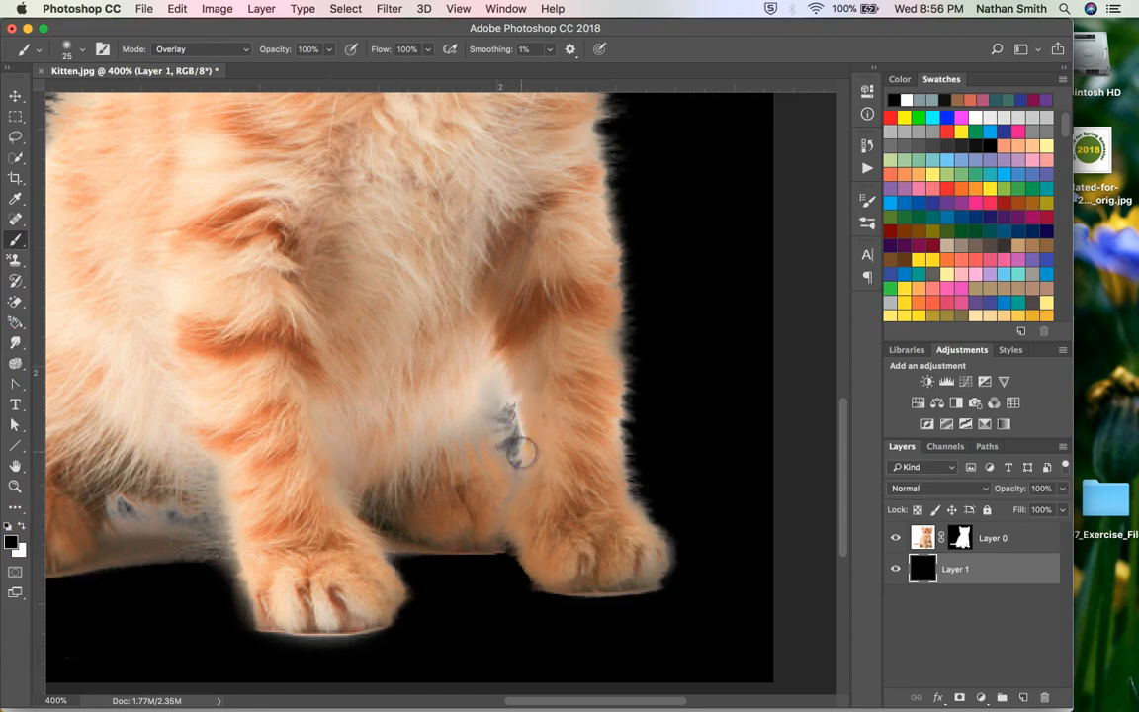
pyautogui.click(960, 537)
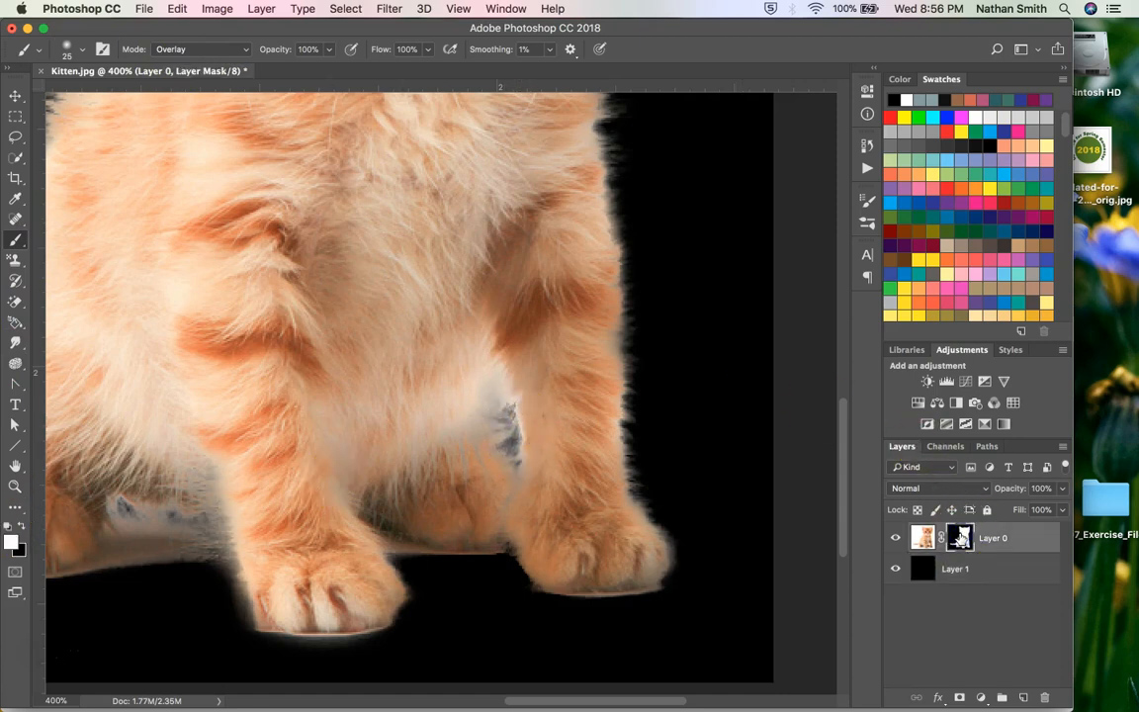
pyautogui.moveTo(511, 462)
pyautogui.mouseDown()
pyautogui.moveTo(505, 421)
pyautogui.moveTo(536, 418)
pyautogui.mouseUp()
pyautogui.press('super+z')
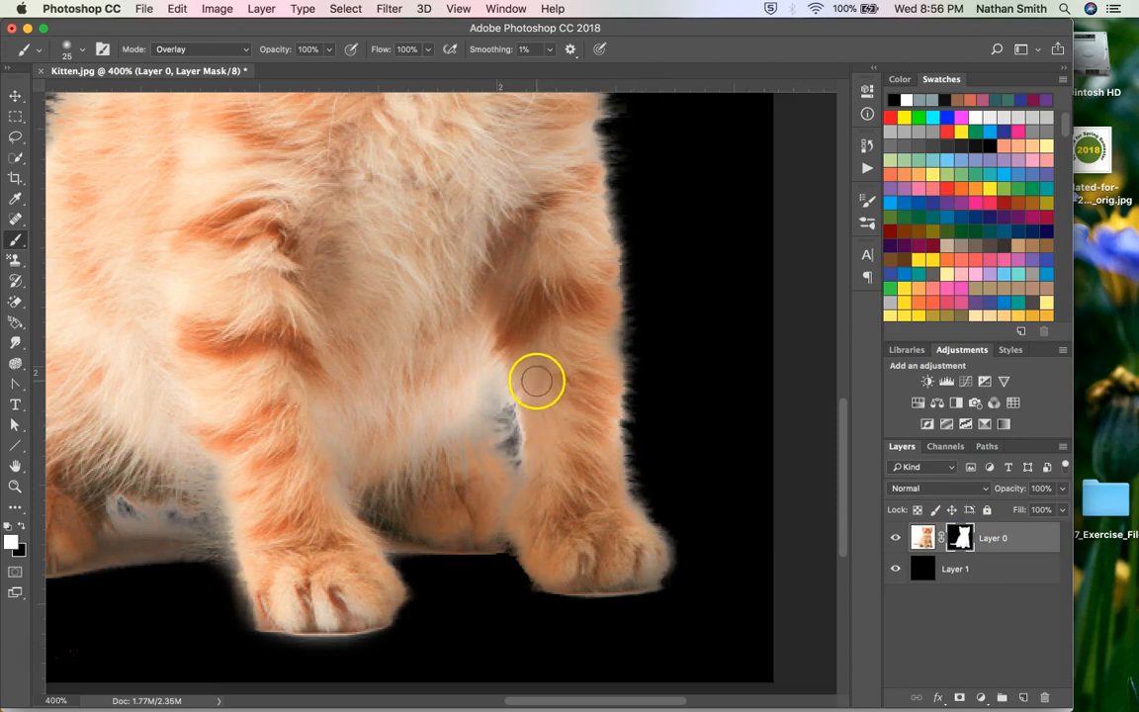
pyautogui.moveTo(506, 414)
pyautogui.mouseDown()
pyautogui.moveTo(528, 465)
pyautogui.moveTo(516, 463)
pyautogui.moveTo(500, 384)
pyautogui.moveTo(498, 404)
pyautogui.moveTo(467, 419)
pyautogui.moveTo(498, 388)
pyautogui.mouseUp()
pyautogui.moveTo(407, 556); pyautogui.dragTo(423, 561)
pyautogui.moveTo(515, 575); pyautogui.dragTo(526, 584)
pyautogui.moveTo(667, 607); pyautogui.dragTo(665, 606)
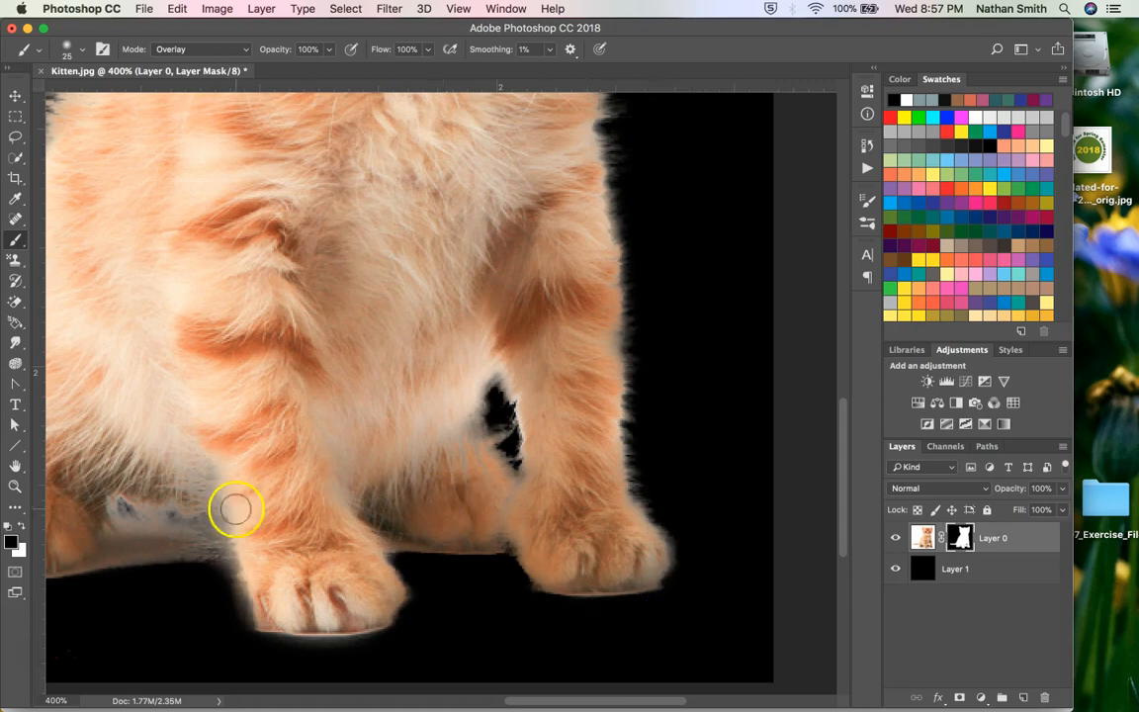
# - Paint black in the mask over the leftover background and shadow between the hind foot and the nearer front leg
pyautogui.moveTo(156, 528)
pyautogui.mouseDown()
pyautogui.moveTo(146, 563)
pyautogui.moveTo(146, 531)
pyautogui.moveTo(119, 517)
pyautogui.moveTo(156, 538)
pyautogui.moveTo(200, 529)
pyautogui.moveTo(151, 544)
pyautogui.moveTo(142, 521)
pyautogui.moveTo(124, 556)
pyautogui.moveTo(117, 544)
pyautogui.moveTo(100, 589)
pyautogui.moveTo(134, 531)
pyautogui.moveTo(122, 561)
pyautogui.moveTo(175, 555)
pyautogui.moveTo(150, 544)
pyautogui.moveTo(177, 527)
pyautogui.moveTo(125, 511)
pyautogui.moveTo(169, 526)
pyautogui.moveTo(182, 515)
pyautogui.moveTo(175, 491)
pyautogui.moveTo(151, 501)
pyautogui.moveTo(134, 487)
pyautogui.moveTo(119, 495)
pyautogui.moveTo(105, 556)
pyautogui.mouseUp()
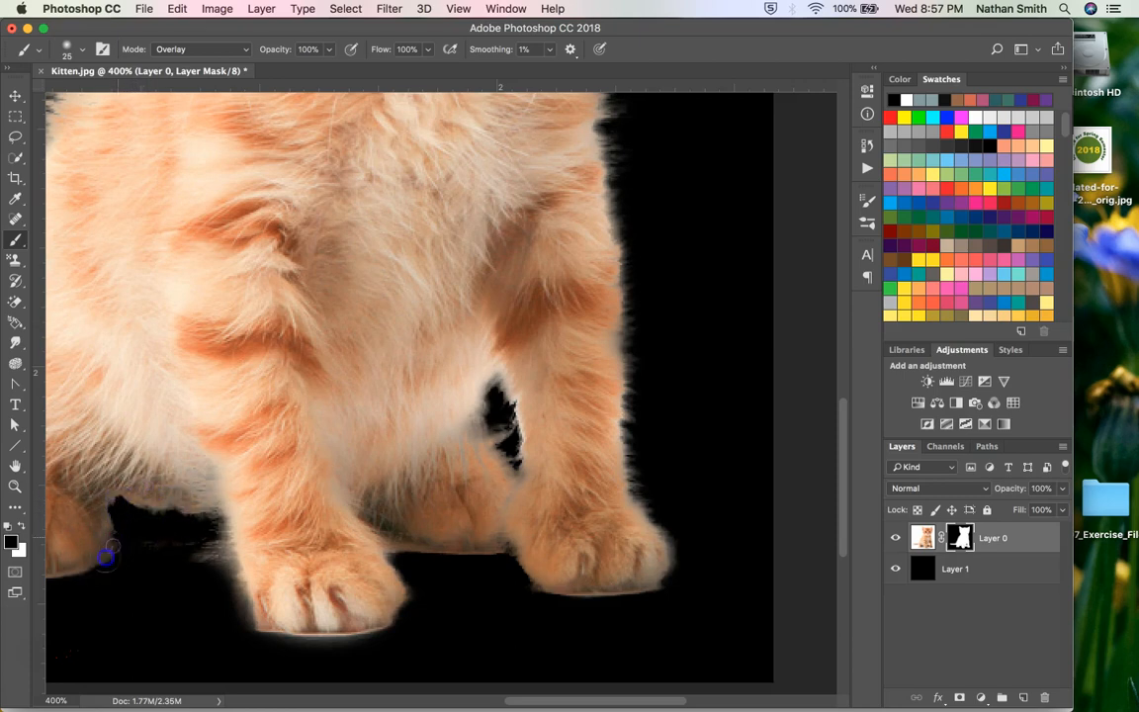
pyautogui.moveTo(217, 546)
pyautogui.mouseDown()
pyautogui.moveTo(222, 587)
pyautogui.moveTo(213, 563)
pyautogui.moveTo(210, 624)
pyautogui.mouseUp()
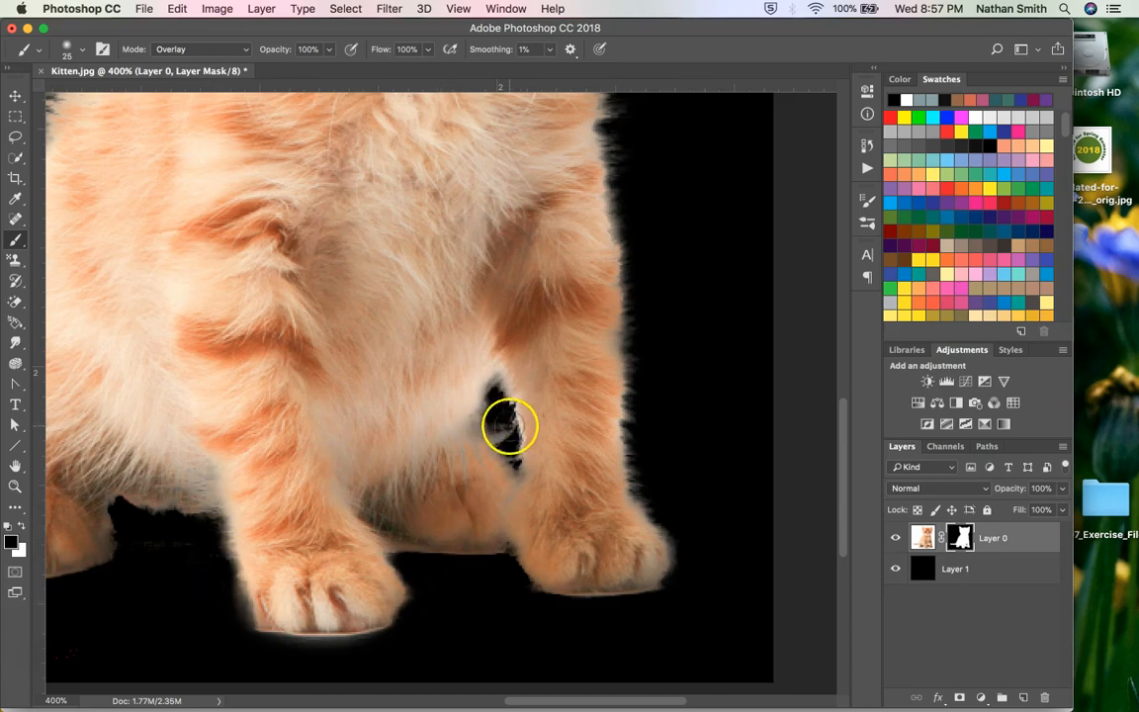
pyautogui.scroll(10, 715, 329)
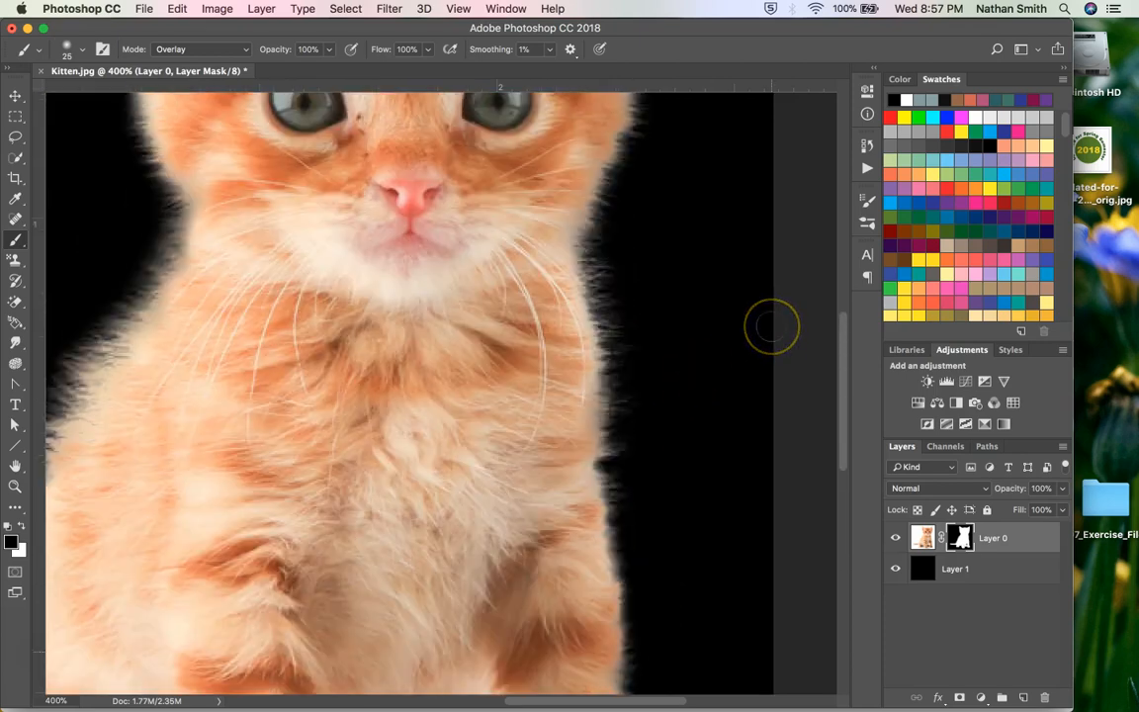
pyautogui.press('super+0')
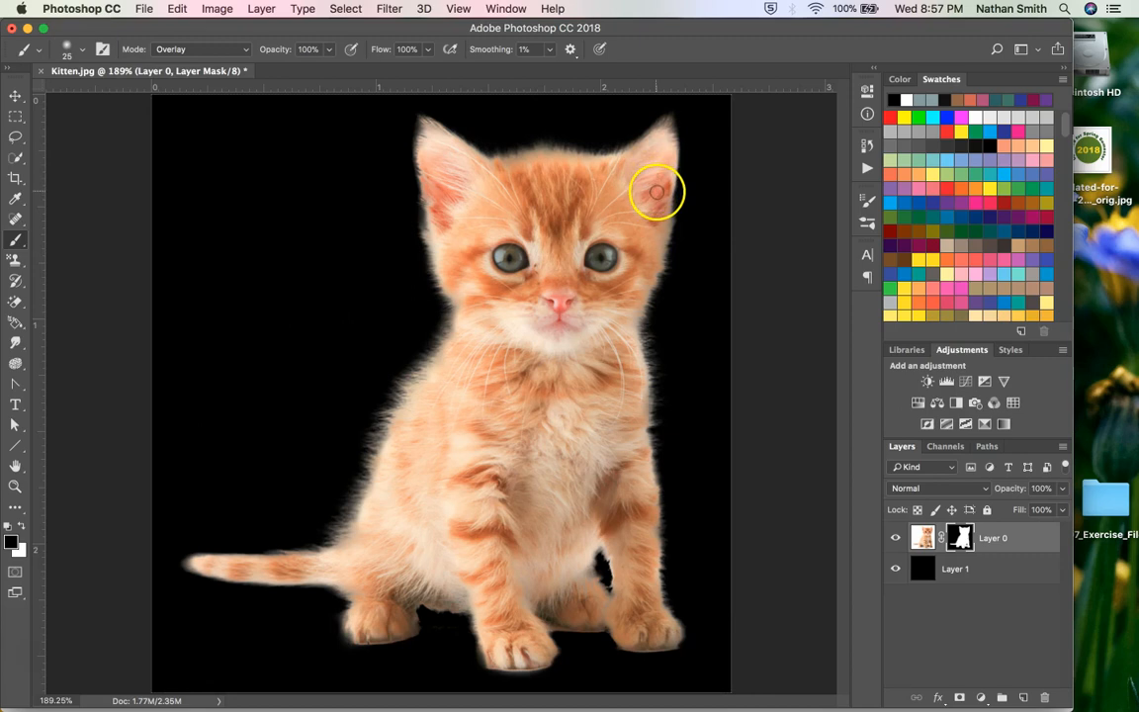
# - Switch to white and paint over the semi-transparent outer parts of both ears in the kitten's layer mask
pyautogui.press('x')
pyautogui.moveTo(665, 198); pyautogui.dragTo(665, 196)
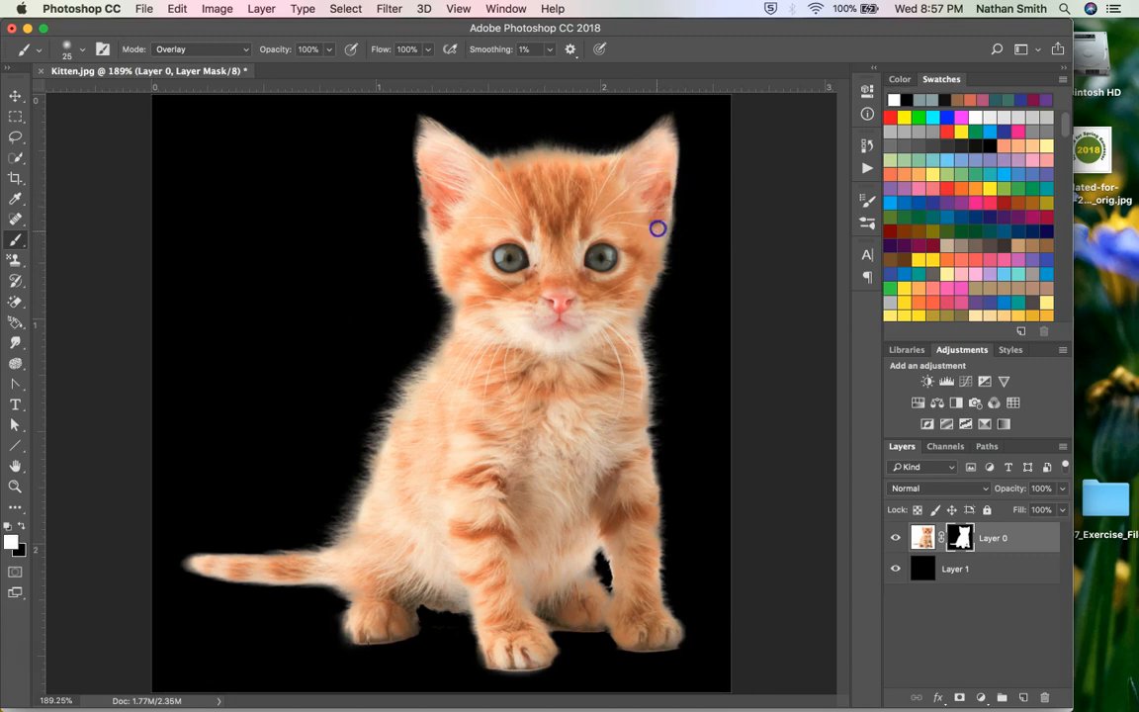
pyautogui.moveTo(435, 219); pyautogui.dragTo(432, 224)
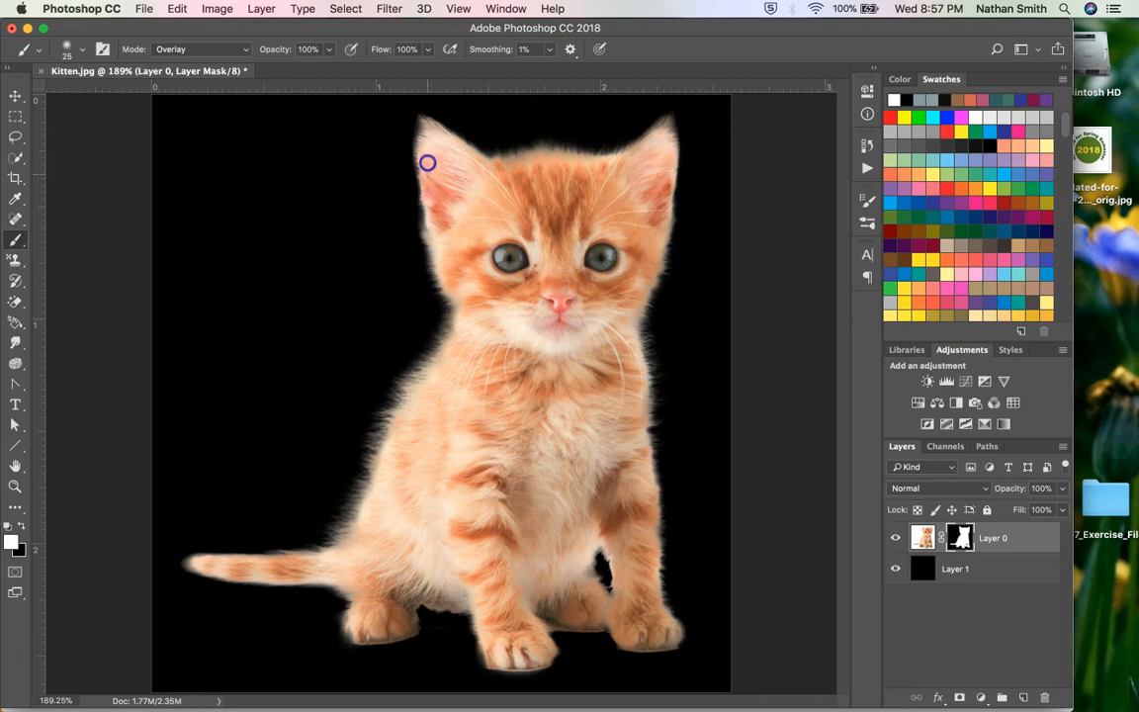
pyautogui.moveTo(440, 232); pyautogui.dragTo(461, 237)
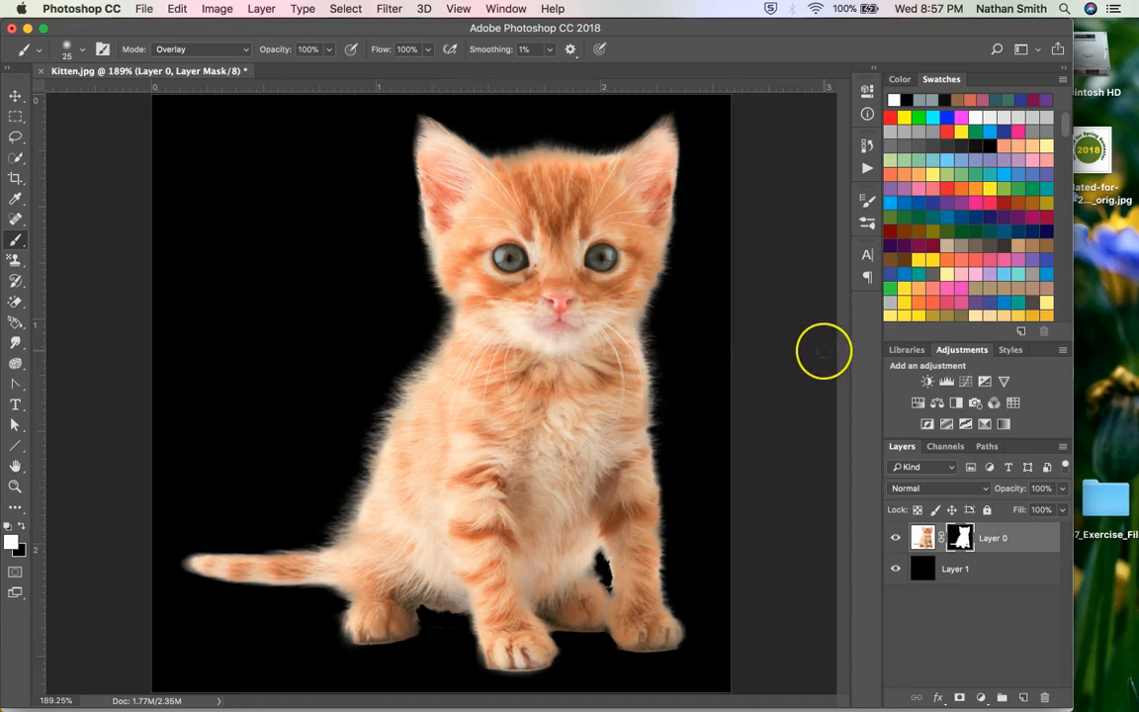